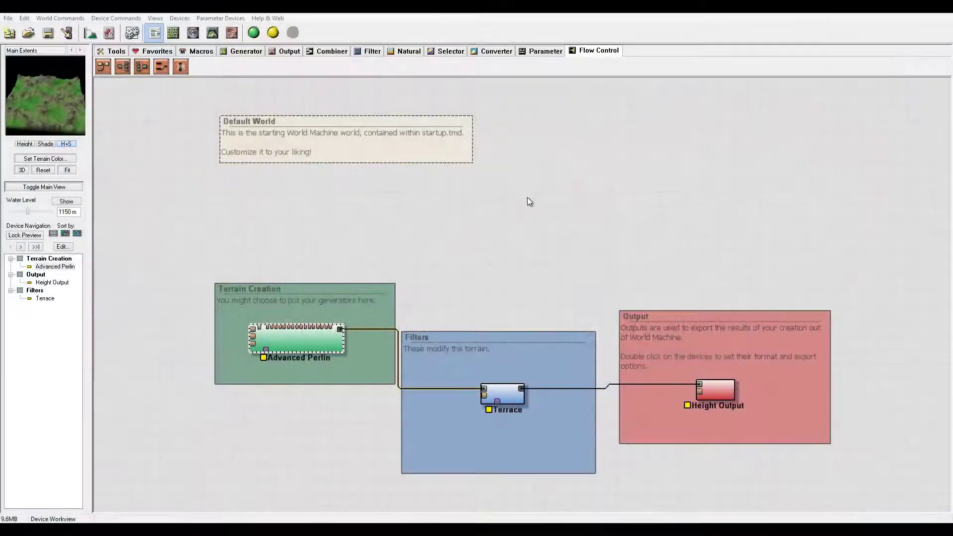
Reposition the Advanced Perlin node and the Terrain Creation group in the layout
{"action": "left_click_drag", "start_coordinate": [320, 347], "coordinate": [298, 338]}
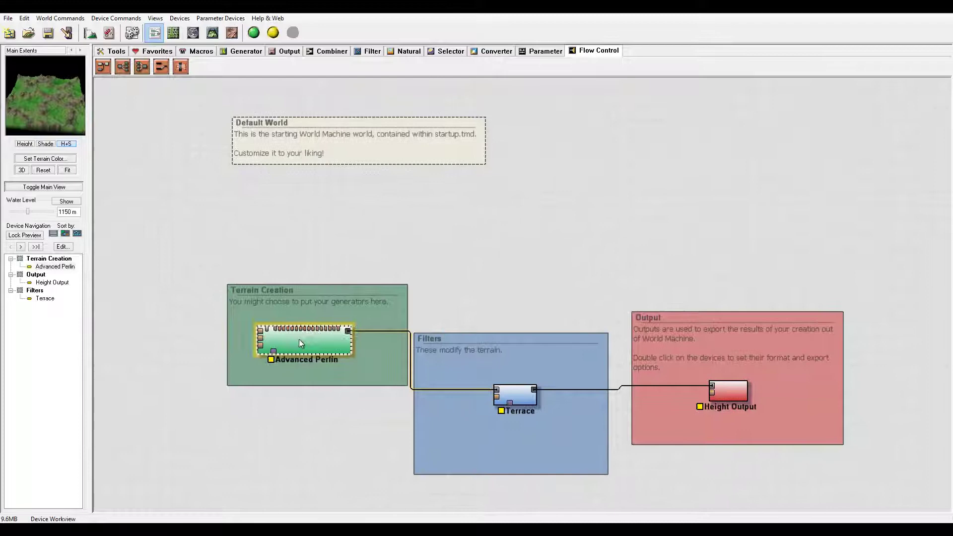
{"action": "left_click_drag", "start_coordinate": [331, 288], "coordinate": [234, 267]}
{"action": "left_click", "coordinate": [197, 311]}
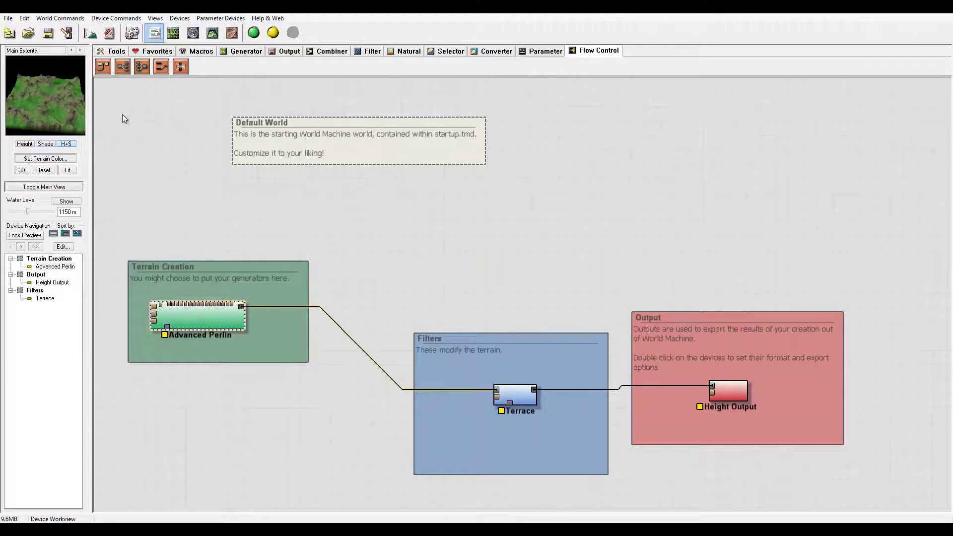
Start a new project without saving, then select the Default World comment box
{"action": "left_click", "coordinate": [10, 33]}
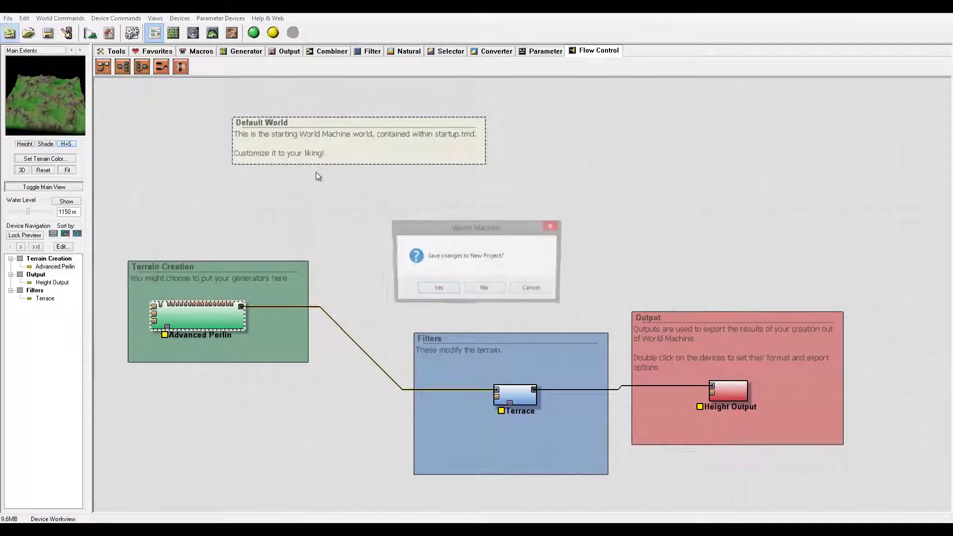
{"action": "left_click", "coordinate": [490, 291]}
{"action": "left_click", "coordinate": [316, 342]}
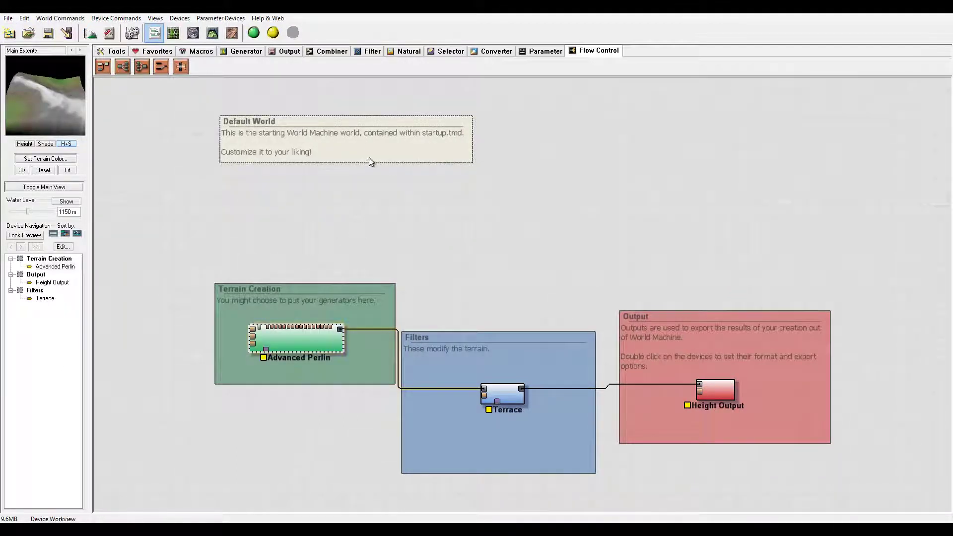
{"action": "left_click", "coordinate": [364, 129]}
Delete the Default World comment and Terrace device, rearranging the Terrain Creation and Filters groups
{"action": "key", "text": "Delete"}
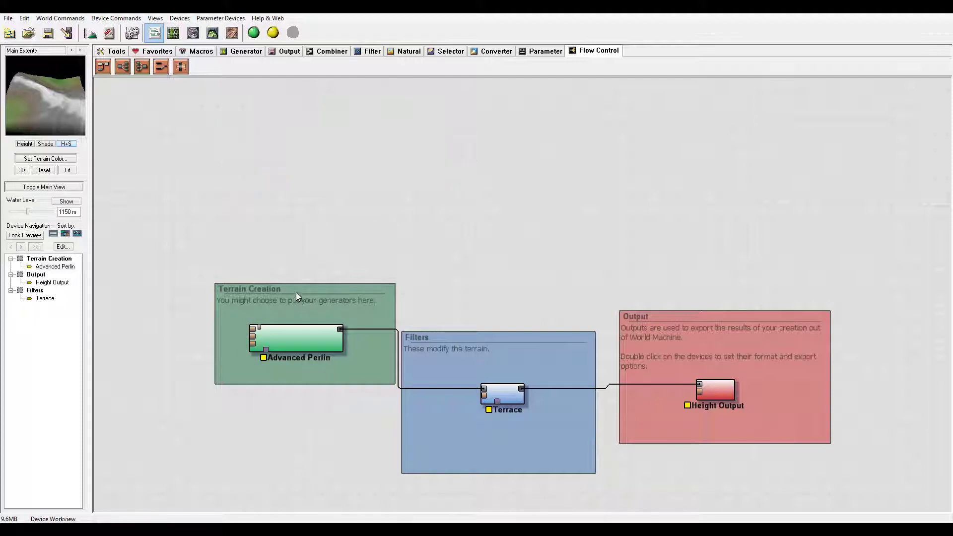
{"action": "left_click_drag", "start_coordinate": [288, 287], "coordinate": [179, 301]}
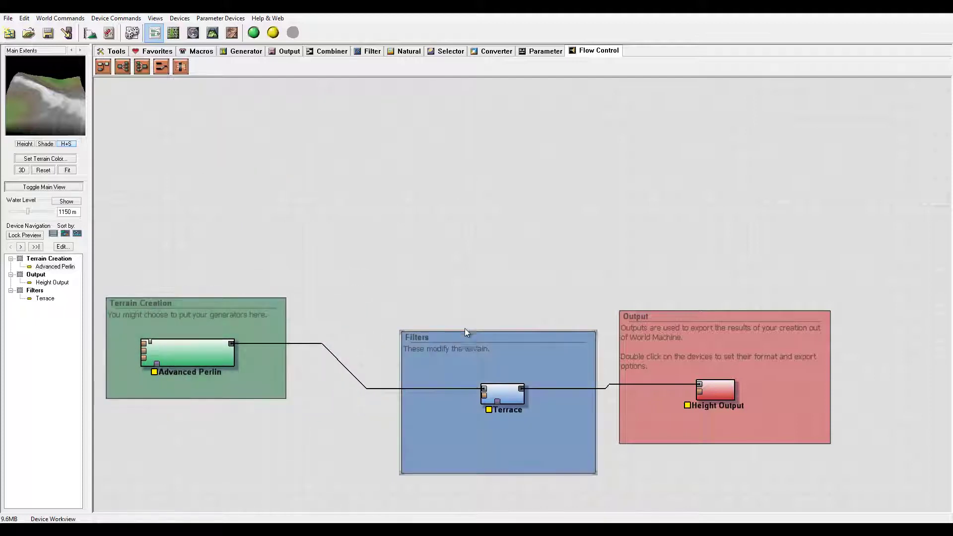
{"action": "left_click_drag", "start_coordinate": [464, 330], "coordinate": [447, 295]}
{"action": "left_click", "coordinate": [482, 358]}
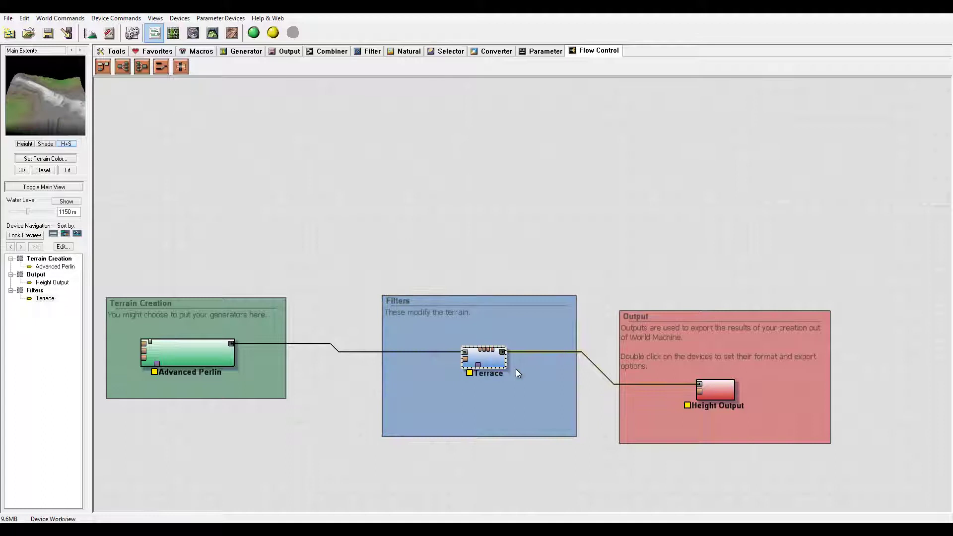
{"action": "key", "text": "Delete"}
{"action": "left_click", "coordinate": [505, 288]}
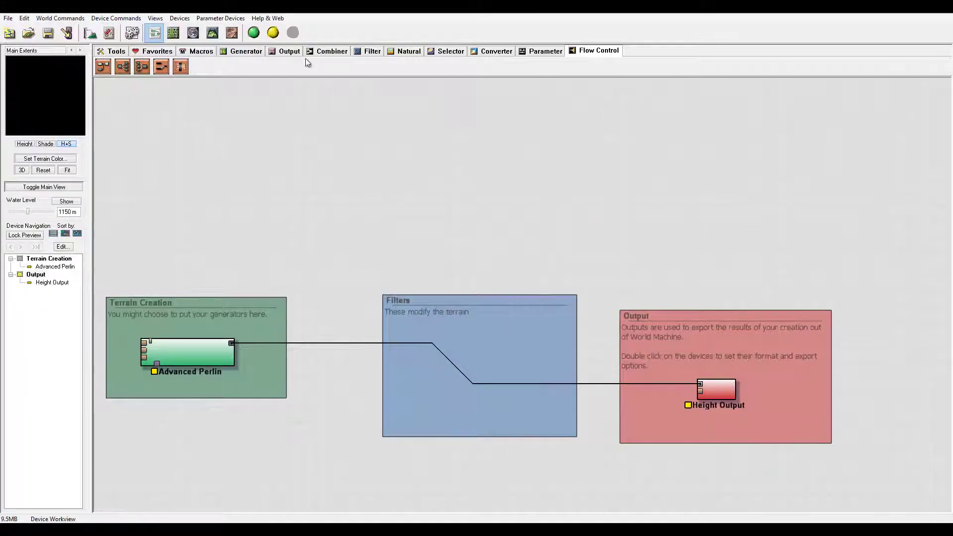
Place an Erosion device in Filters, wired Advanced Perlin → Erosion → Height Output
{"action": "left_click", "coordinate": [404, 51]}
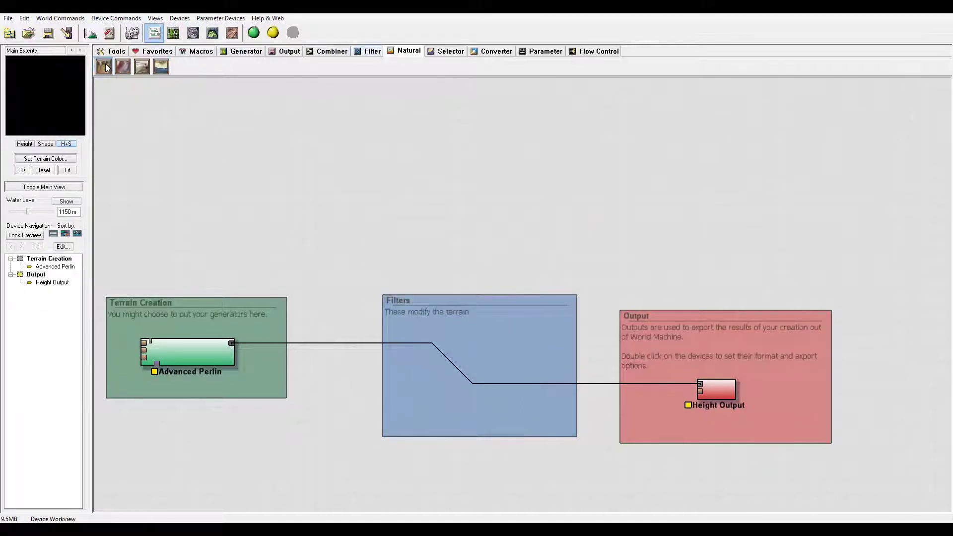
{"action": "left_click_drag", "start_coordinate": [105, 64], "coordinate": [469, 335]}
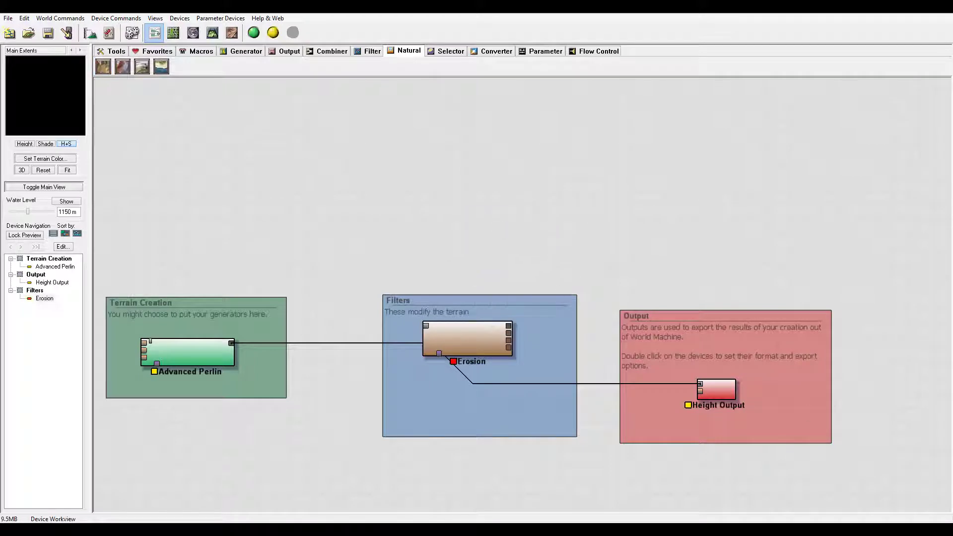
{"action": "left_click", "coordinate": [209, 352]}
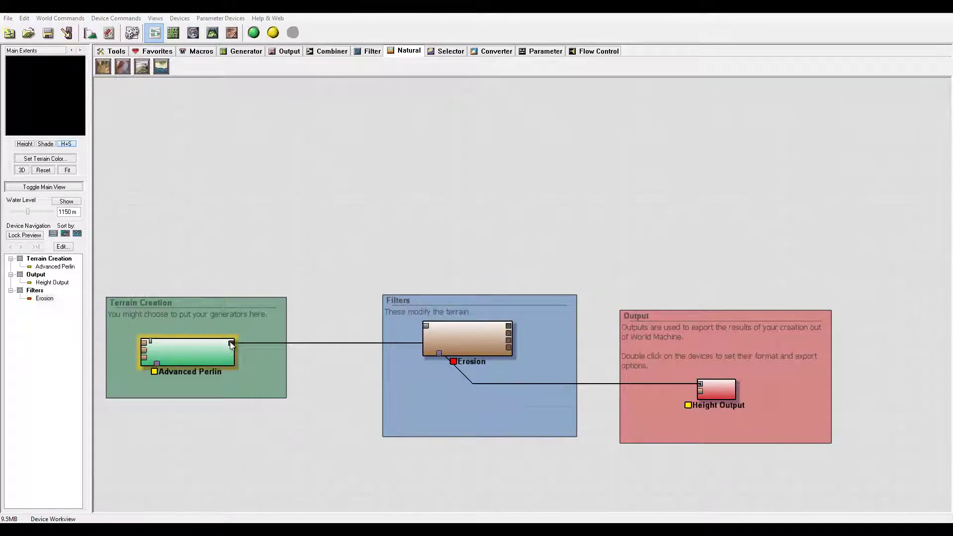
{"action": "left_click", "coordinate": [425, 326]}
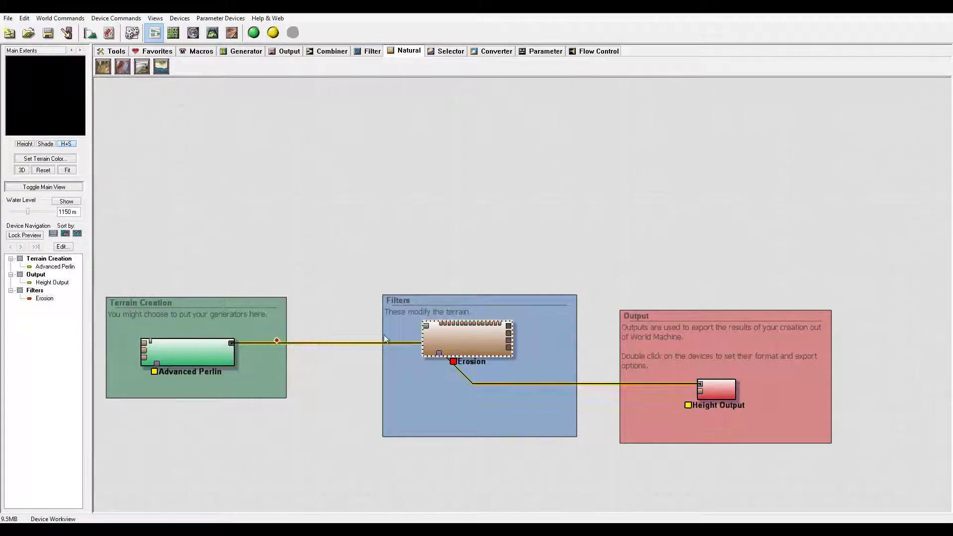
{"action": "left_click_drag", "start_coordinate": [426, 326], "coordinate": [232, 344]}
{"action": "left_click", "coordinate": [703, 382]}
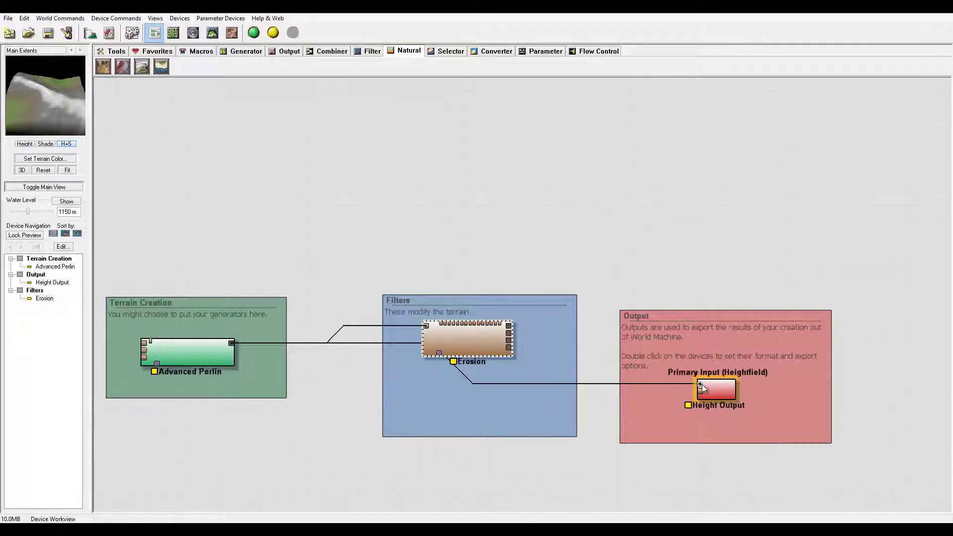
{"action": "left_click_drag", "start_coordinate": [702, 384], "coordinate": [506, 345]}
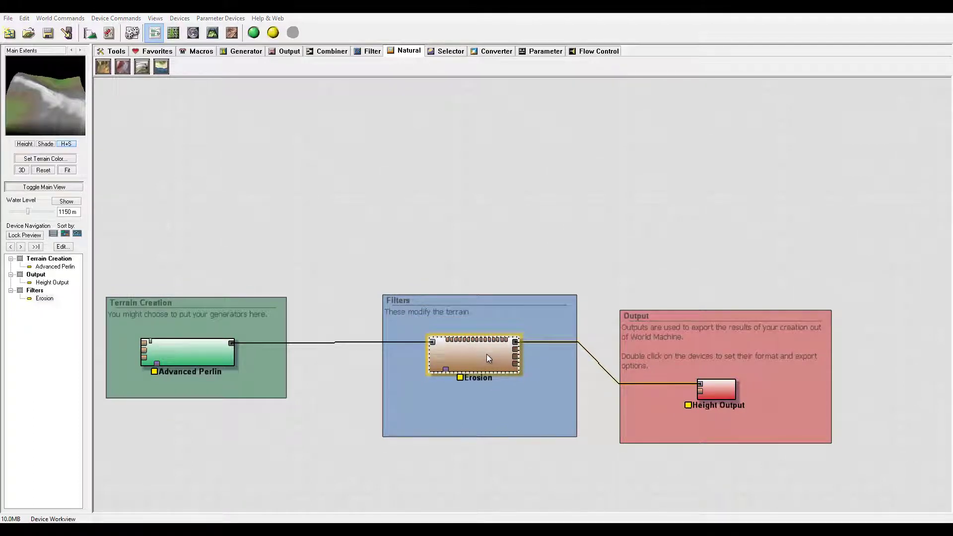
Set Erosion to Channeled, Simple Filter, duration 190, geological-time on, erosive power 0.705, sediment 0.016
{"action": "double_click", "coordinate": [486, 353]}
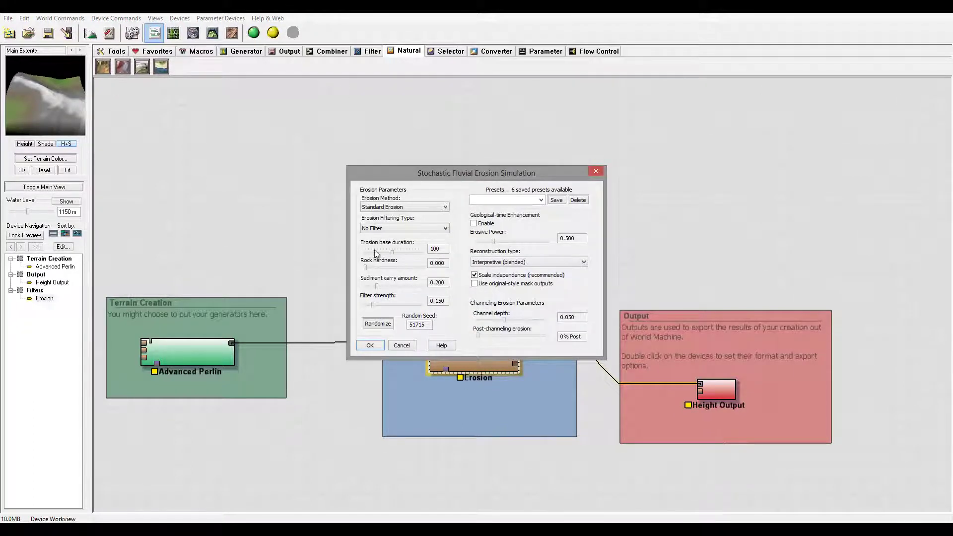
{"action": "left_click", "coordinate": [445, 207]}
{"action": "left_click", "coordinate": [397, 222]}
{"action": "left_click", "coordinate": [446, 228]}
{"action": "left_click", "coordinate": [414, 244]}
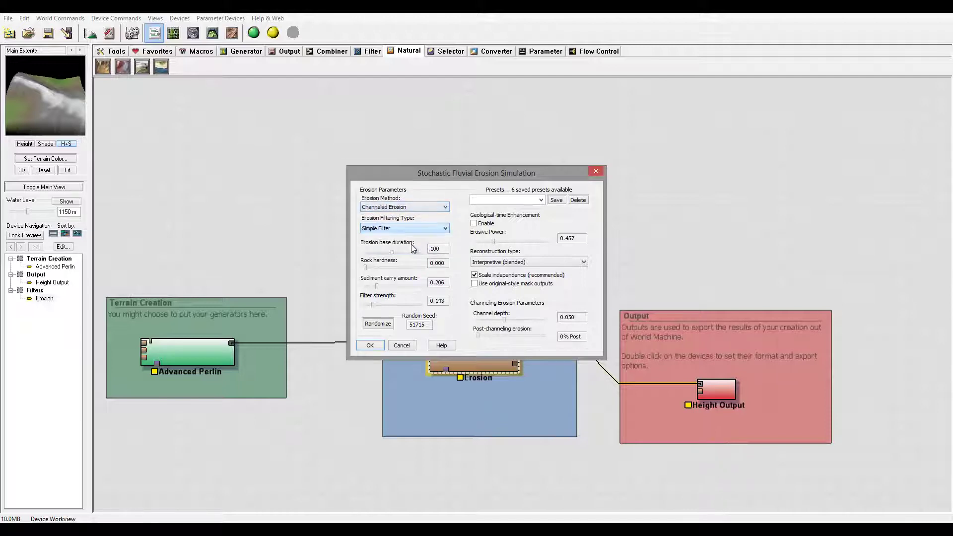
{"action": "left_click", "coordinate": [417, 252]}
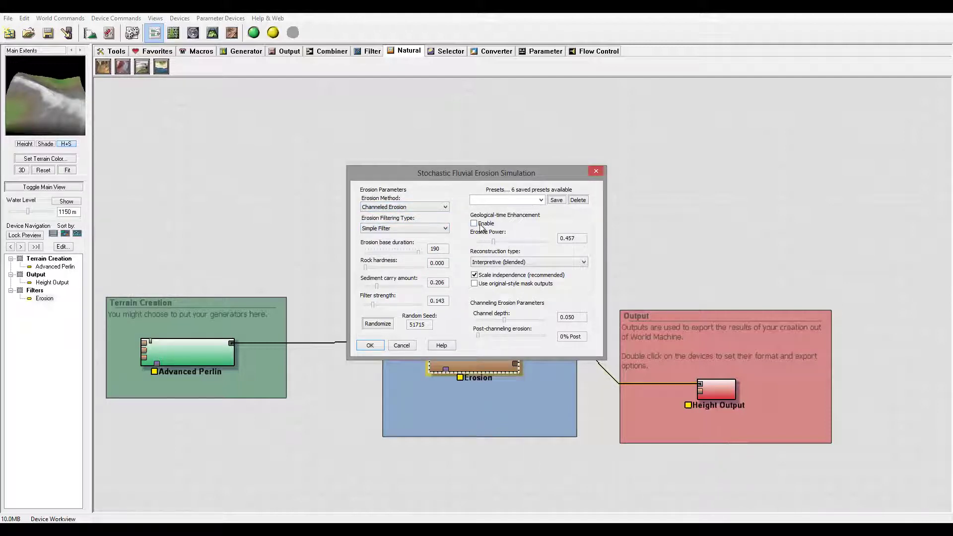
{"action": "left_click", "coordinate": [504, 243]}
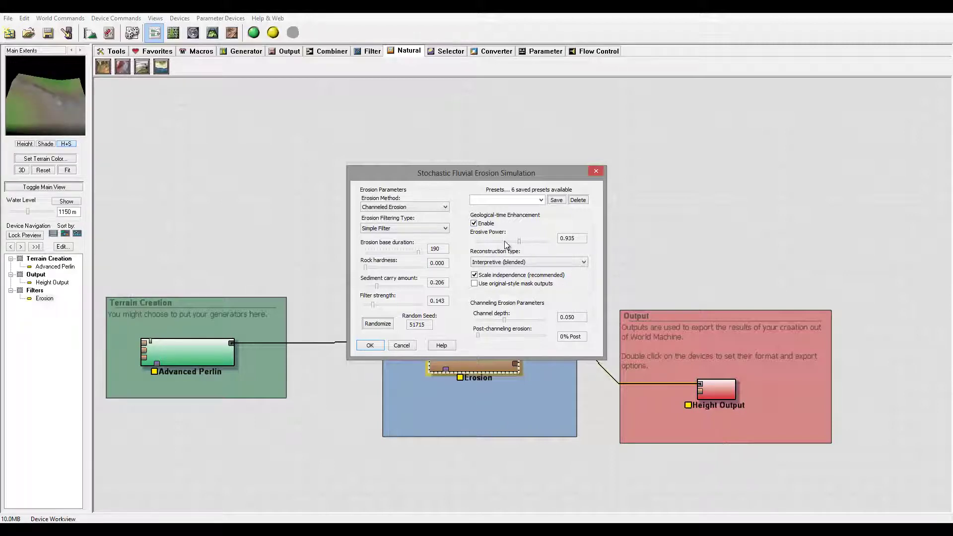
{"action": "left_click", "coordinate": [505, 244]}
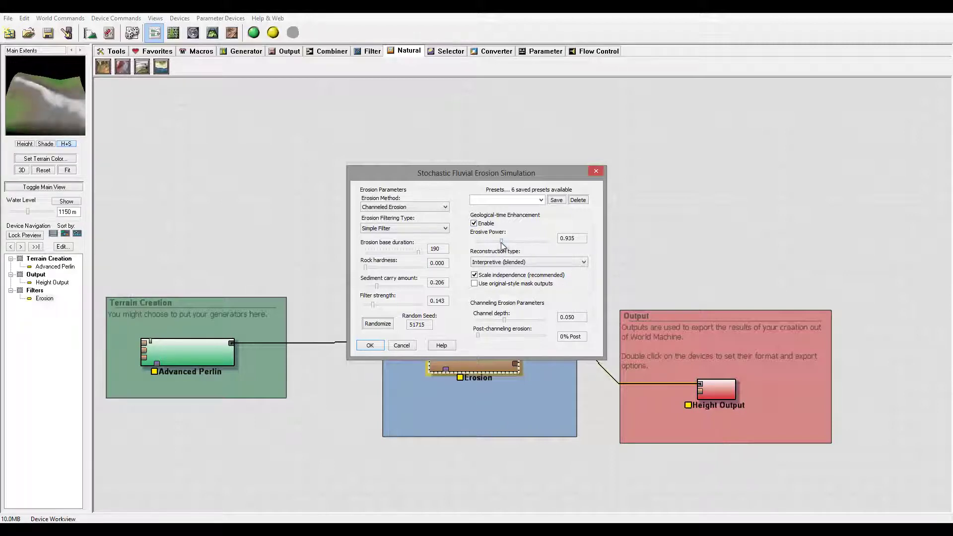
{"action": "left_click", "coordinate": [402, 287]}
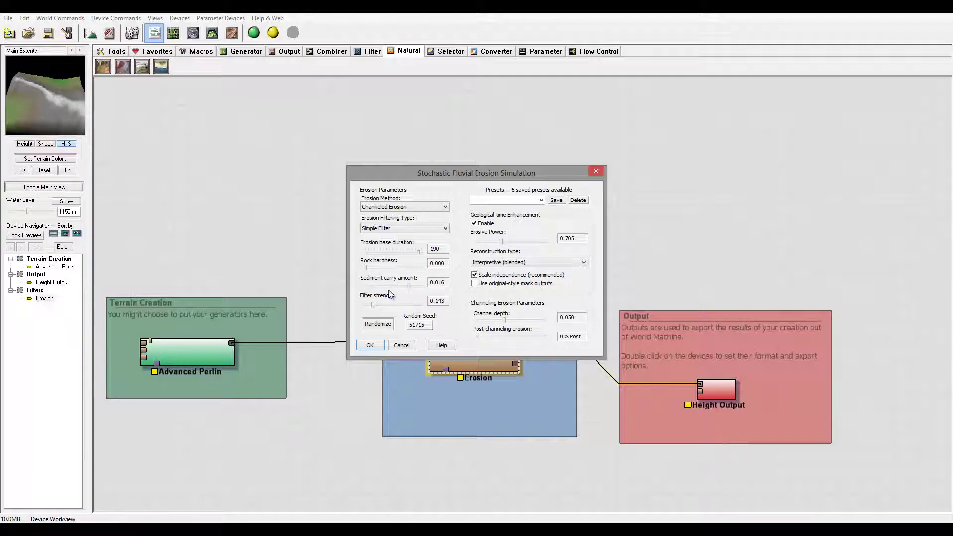
{"action": "left_click", "coordinate": [370, 345]}
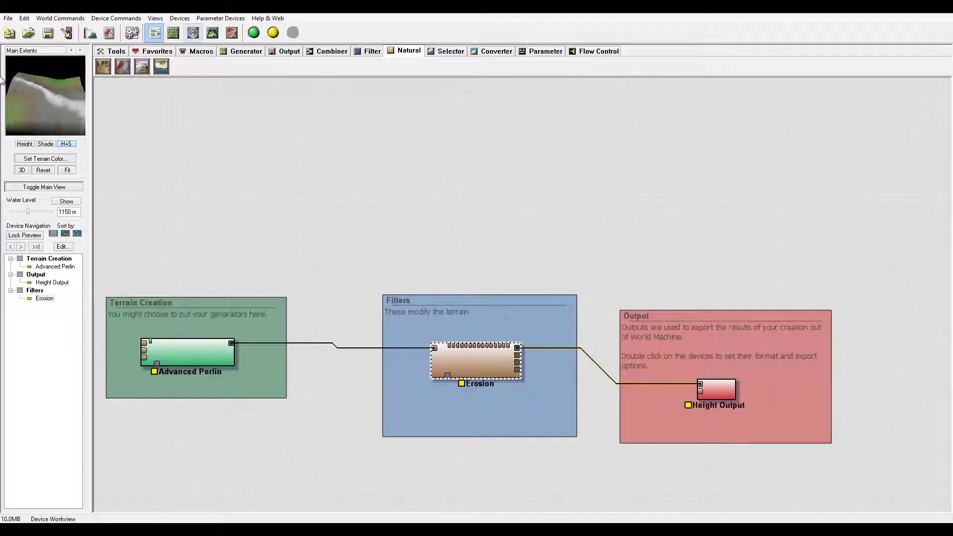
Give Advanced Perlin a 5.18736 km feature scale and 0.594 steepness
{"action": "double_click", "coordinate": [201, 356]}
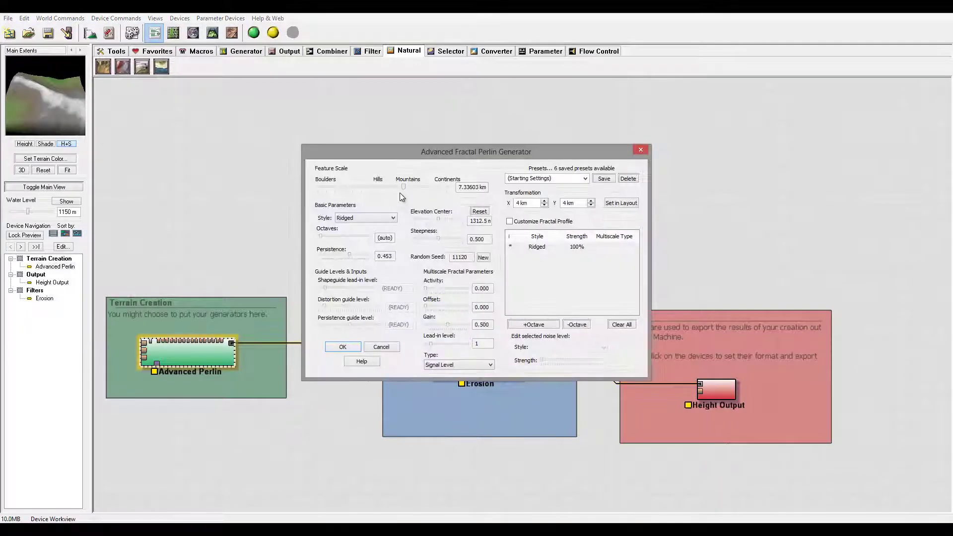
{"action": "left_click_drag", "start_coordinate": [400, 187], "coordinate": [398, 187]}
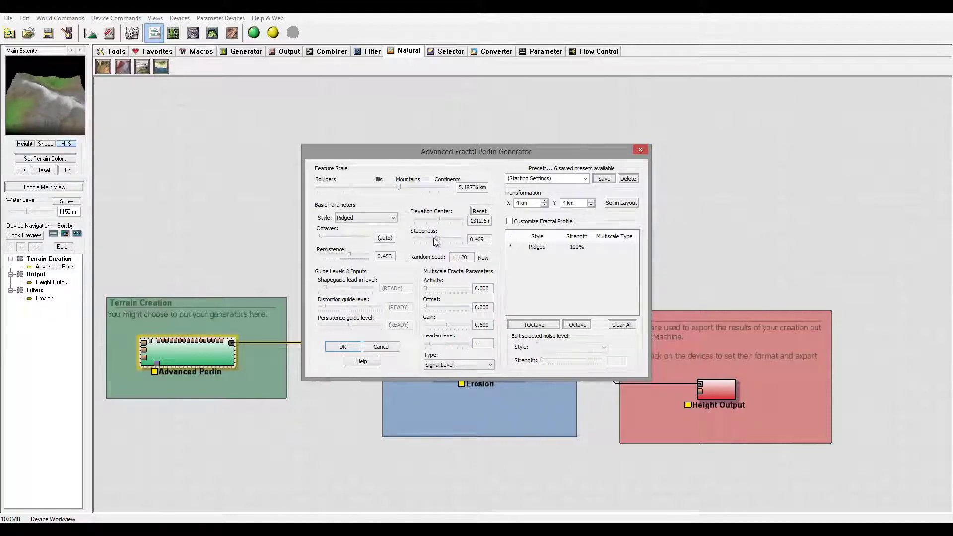
{"action": "left_click_drag", "start_coordinate": [438, 236], "coordinate": [439, 217]}
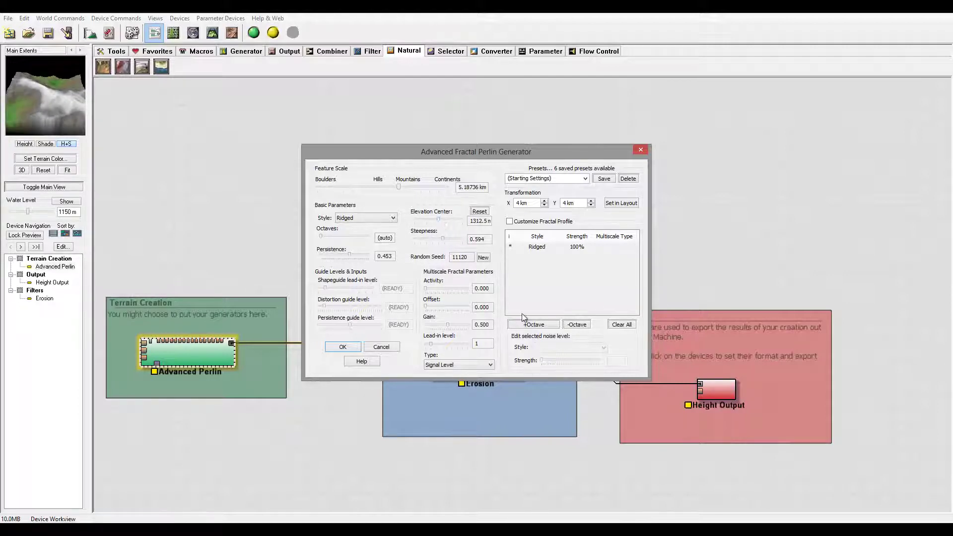
{"action": "left_click", "coordinate": [349, 348]}
Lower Erosion's erosive power to -0.091 and raise its filter strength, then apply
{"action": "double_click", "coordinate": [468, 362]}
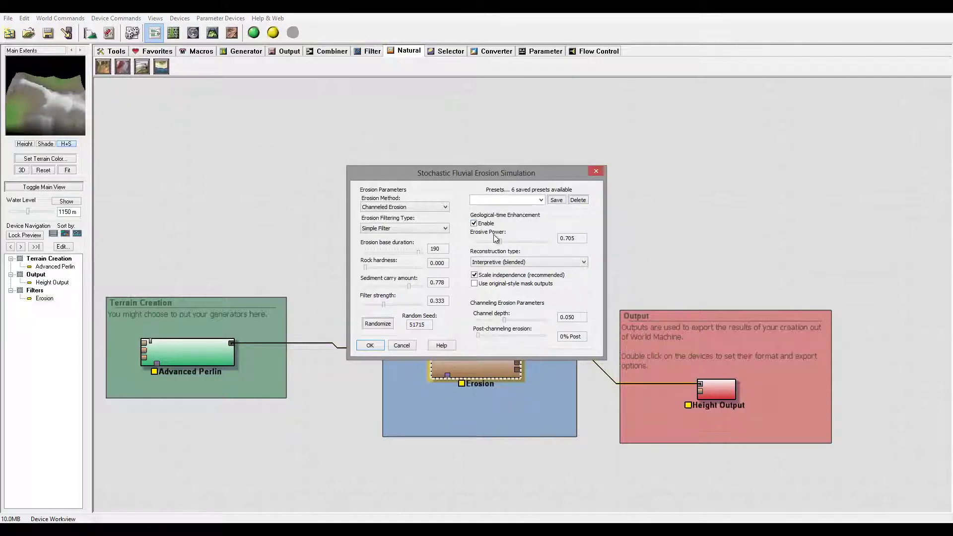
{"action": "left_click_drag", "start_coordinate": [499, 243], "coordinate": [486, 244]}
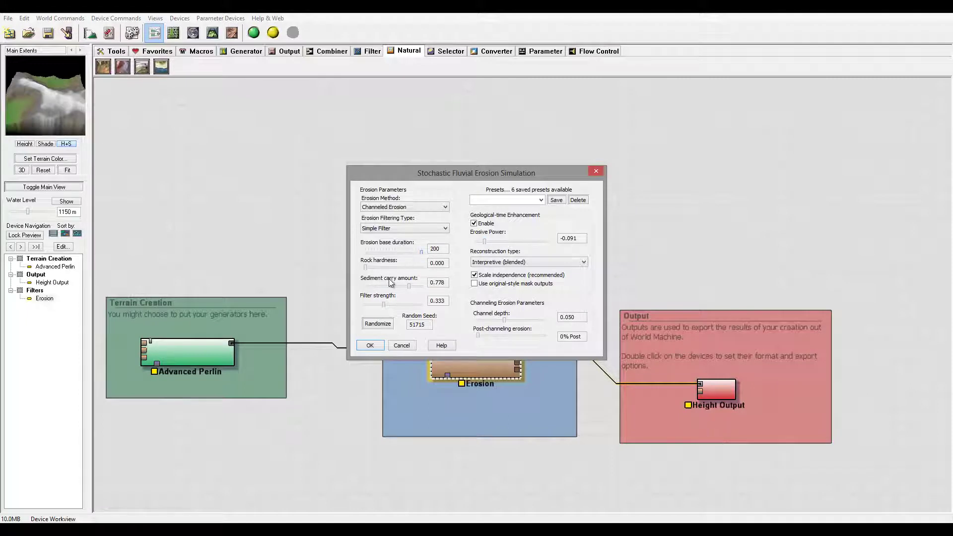
{"action": "left_click_drag", "start_coordinate": [385, 307], "coordinate": [405, 308]}
{"action": "left_click", "coordinate": [370, 346]}
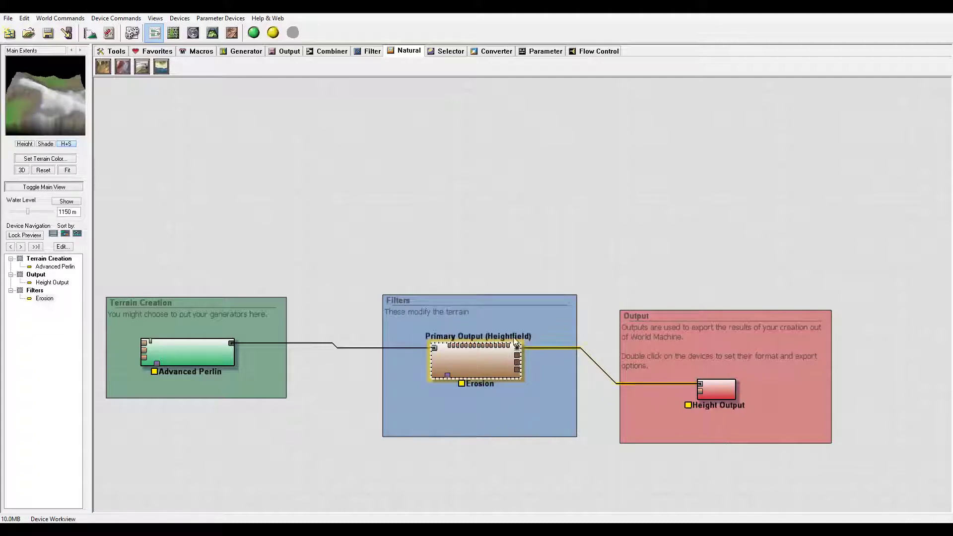
Place three Colorizer devices stacked vertically above the output group
{"action": "left_click", "coordinate": [468, 51]}
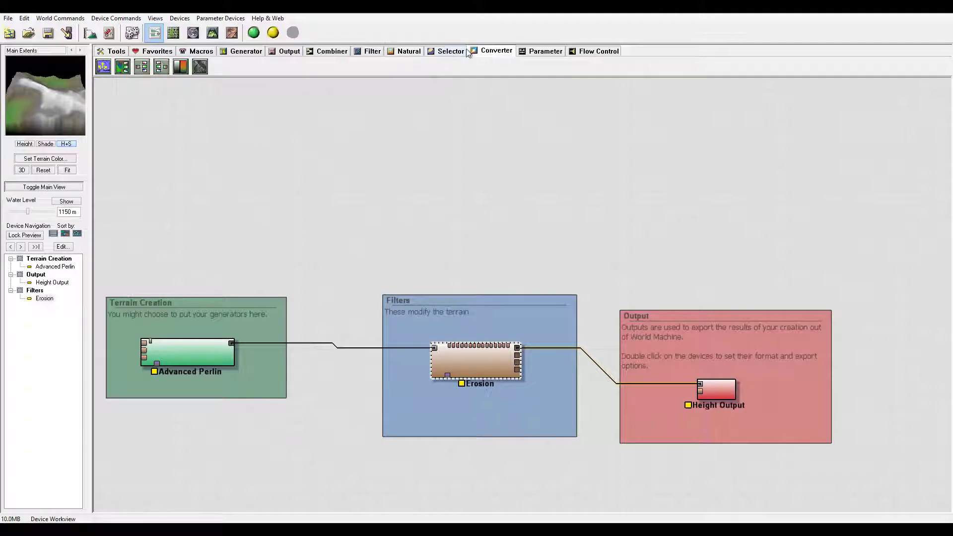
{"action": "left_click", "coordinate": [181, 66]}
{"action": "left_click", "coordinate": [618, 138]}
{"action": "left_click", "coordinate": [617, 163]}
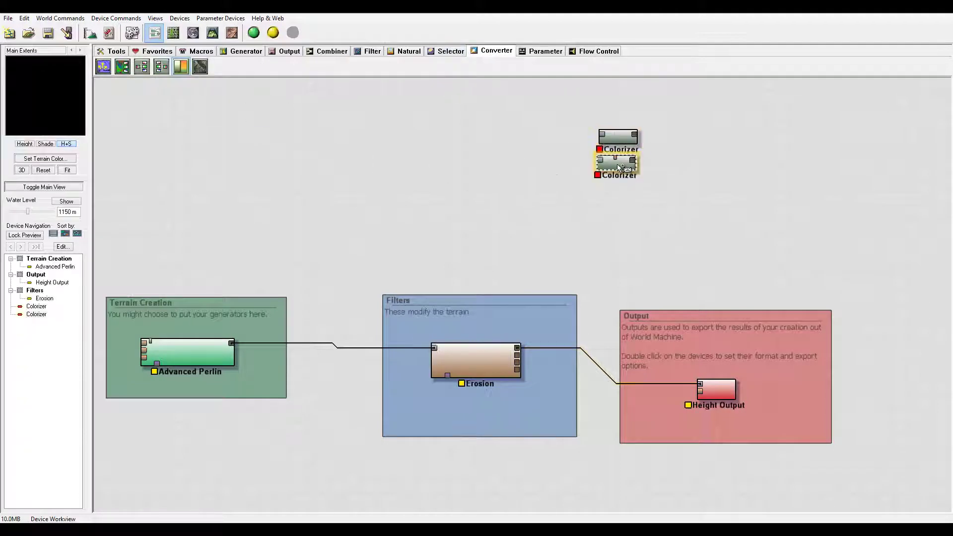
{"action": "left_click", "coordinate": [615, 189]}
{"action": "right_click", "coordinate": [615, 189]}
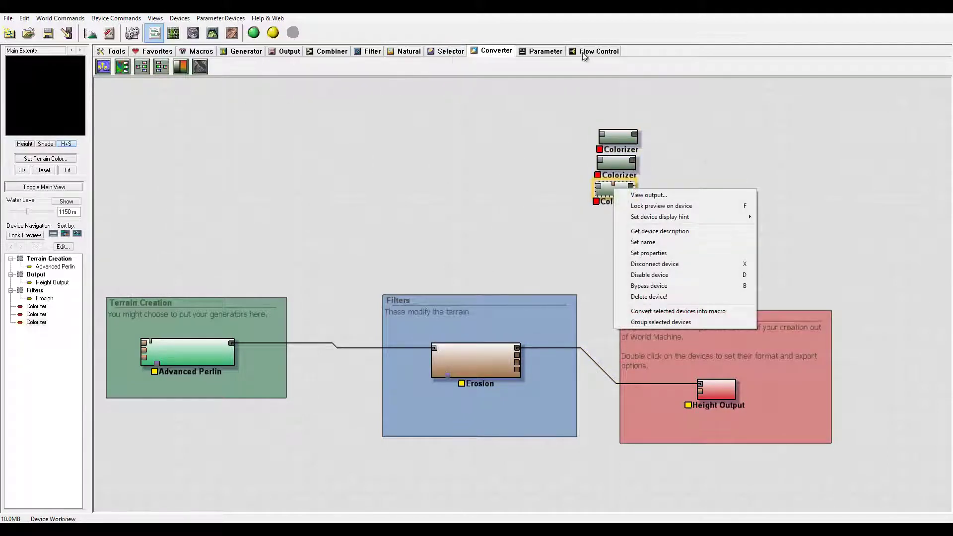
{"action": "left_click", "coordinate": [568, 85]}
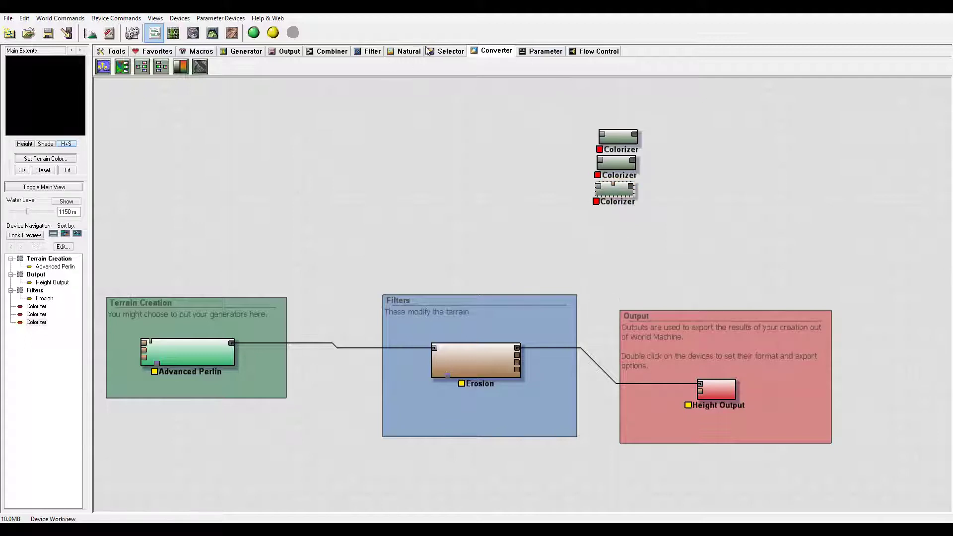
Place three Bitmap Output devices to the right of the Colorizers
{"action": "left_click", "coordinate": [293, 51]}
{"action": "left_click", "coordinate": [144, 67]}
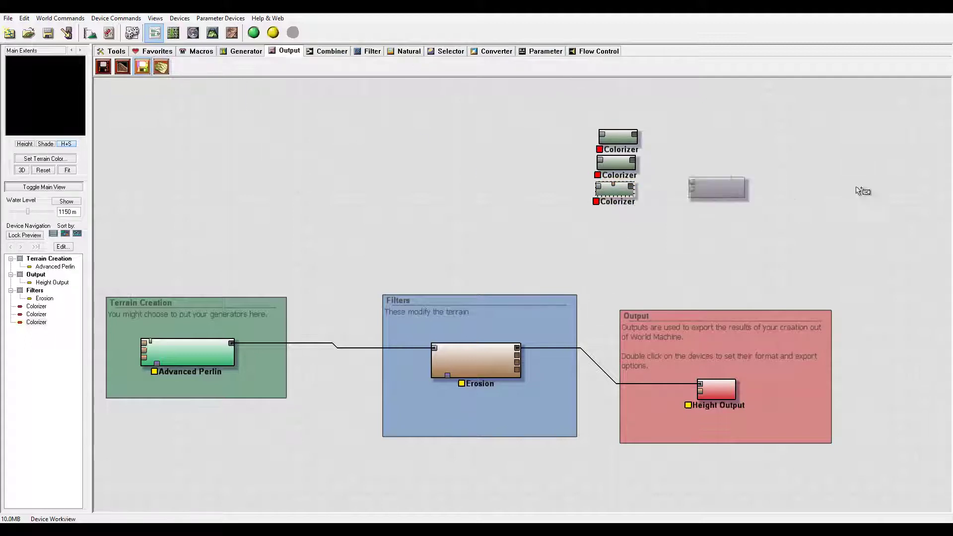
{"action": "left_click", "coordinate": [739, 136]}
{"action": "left_click", "coordinate": [740, 169]}
{"action": "left_click", "coordinate": [747, 204]}
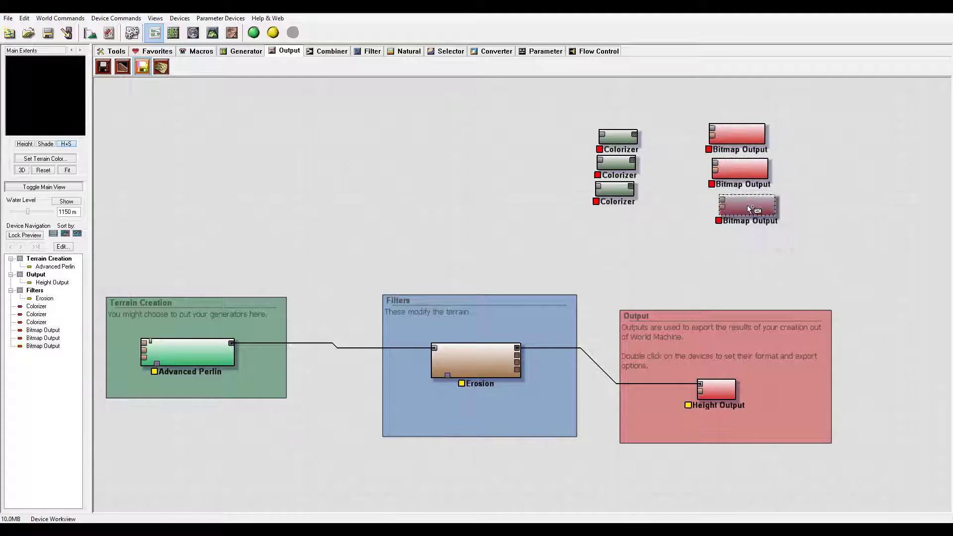
{"action": "right_click", "coordinate": [748, 206]}
{"action": "left_click", "coordinate": [813, 148]}
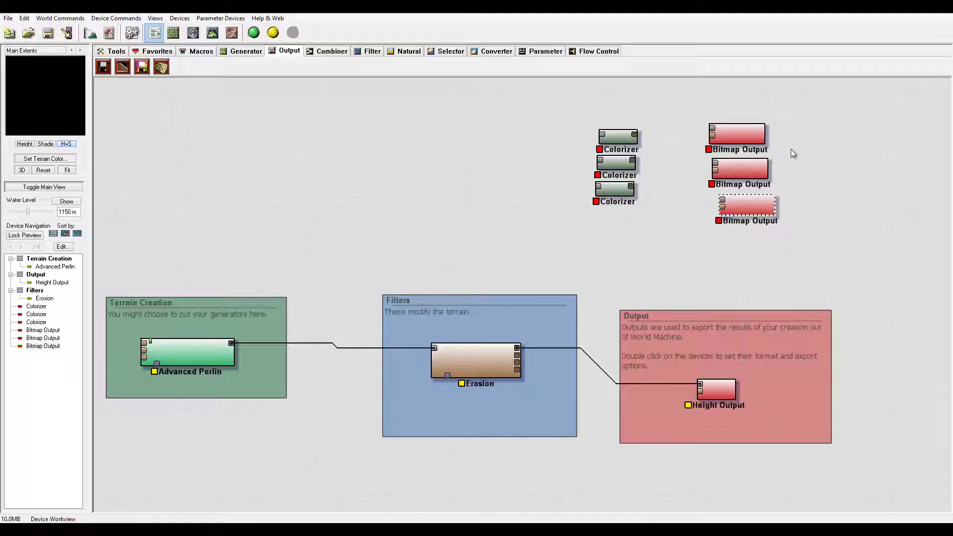
Inspect the first Bitmap Output's properties without changes, then bring up its device actions
{"action": "double_click", "coordinate": [740, 136]}
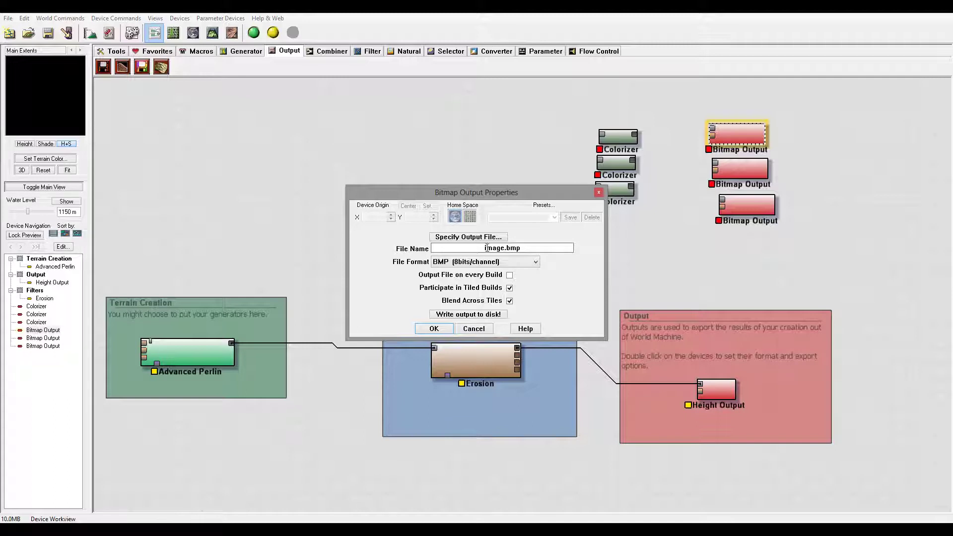
{"action": "left_click", "coordinate": [474, 329]}
{"action": "right_click", "coordinate": [743, 131]}
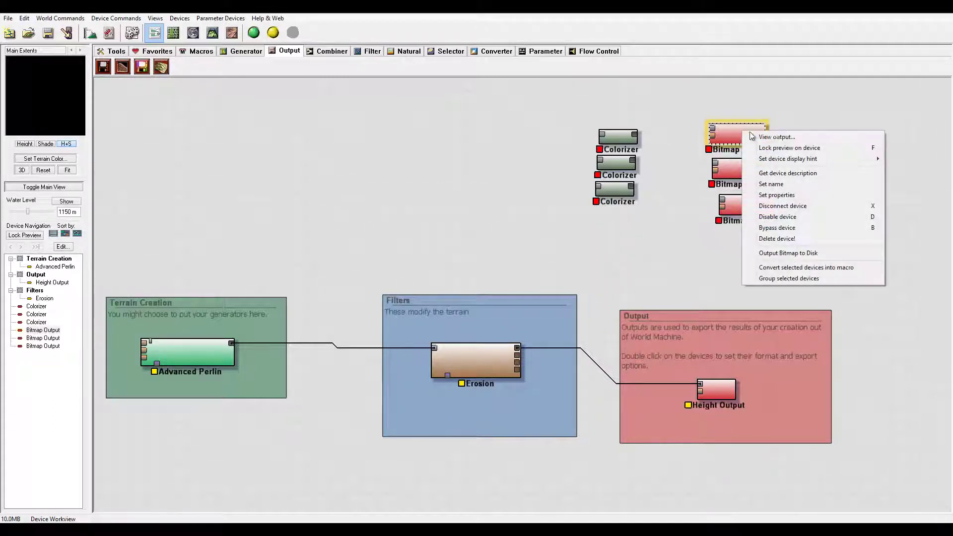
Rename the first Bitmap Output to Flow
{"action": "left_click", "coordinate": [803, 183]}
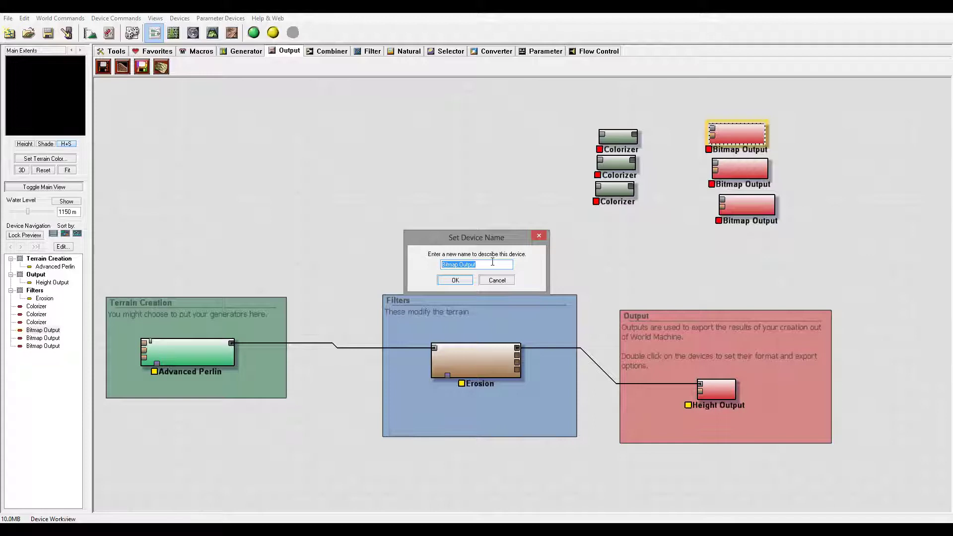
{"action": "type", "text": "Flow"}
{"action": "left_click", "coordinate": [447, 281]}
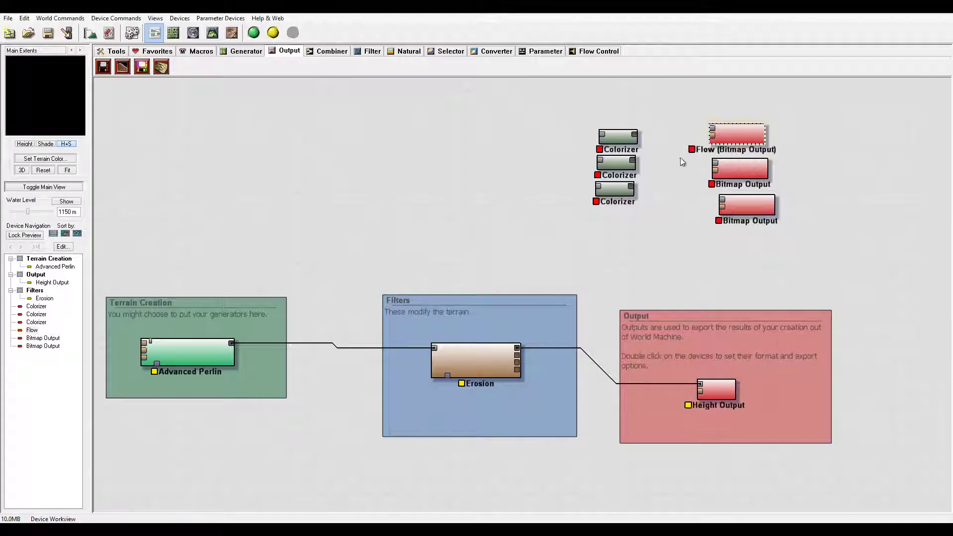
Check the second Bitmap Output's properties and rename it to Wear
{"action": "left_click", "coordinate": [729, 171]}
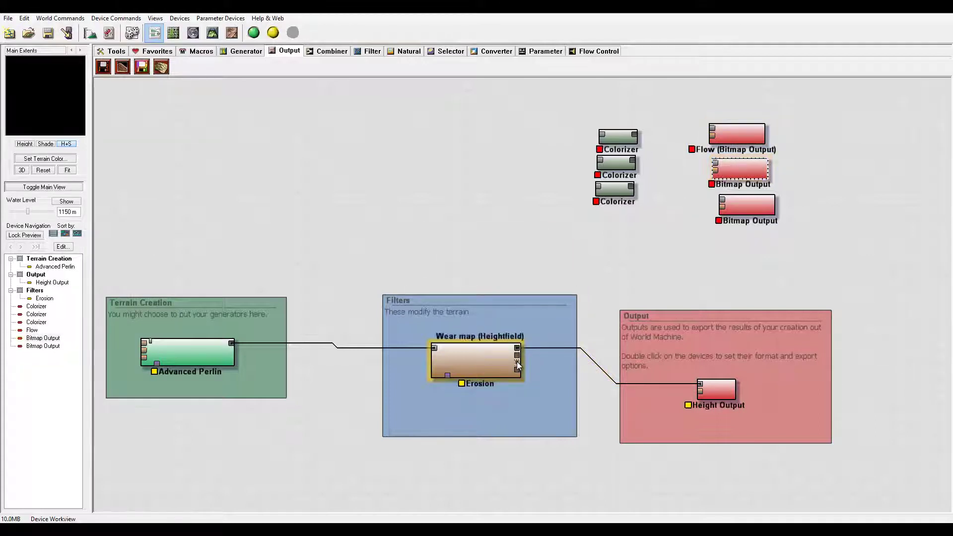
{"action": "double_click", "coordinate": [723, 170]}
{"action": "left_click", "coordinate": [481, 329]}
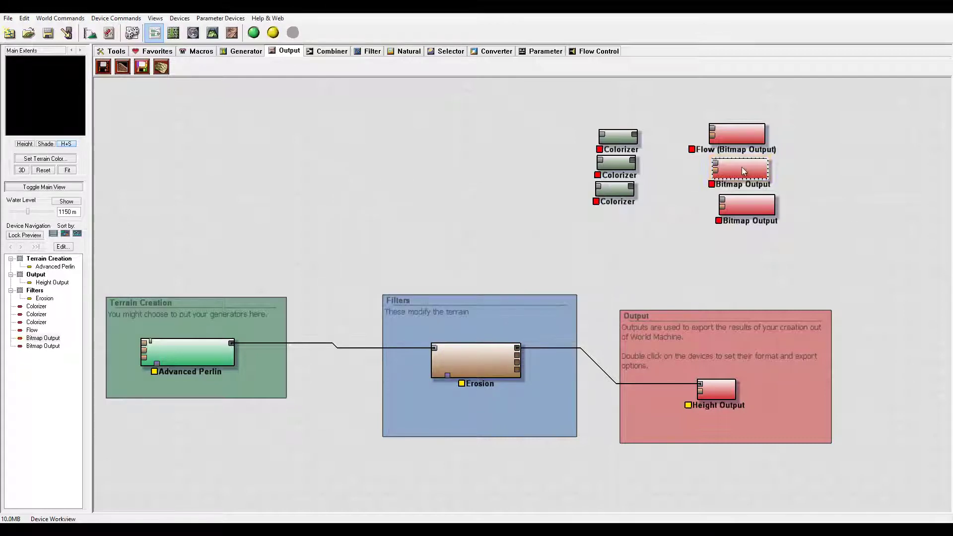
{"action": "right_click", "coordinate": [742, 167]}
{"action": "left_click", "coordinate": [801, 219]}
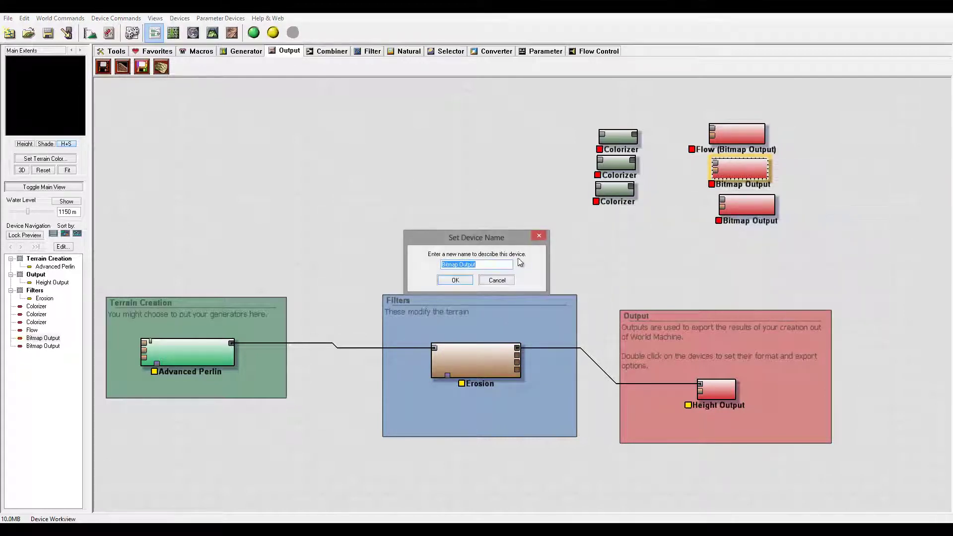
{"action": "type", "text": "Wear"}
{"action": "left_click", "coordinate": [455, 280]}
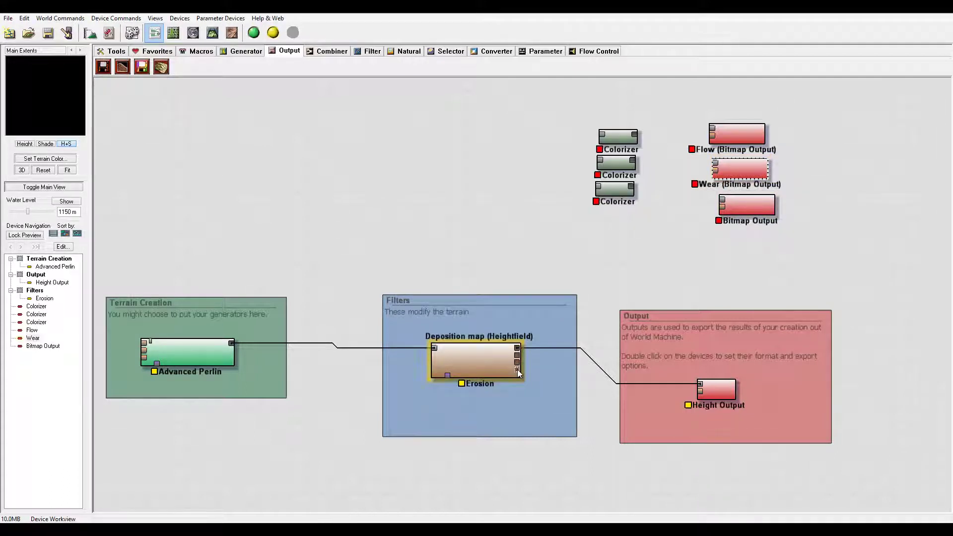
Begin renaming the third Bitmap Output, entering its new name
{"action": "right_click", "coordinate": [740, 205]}
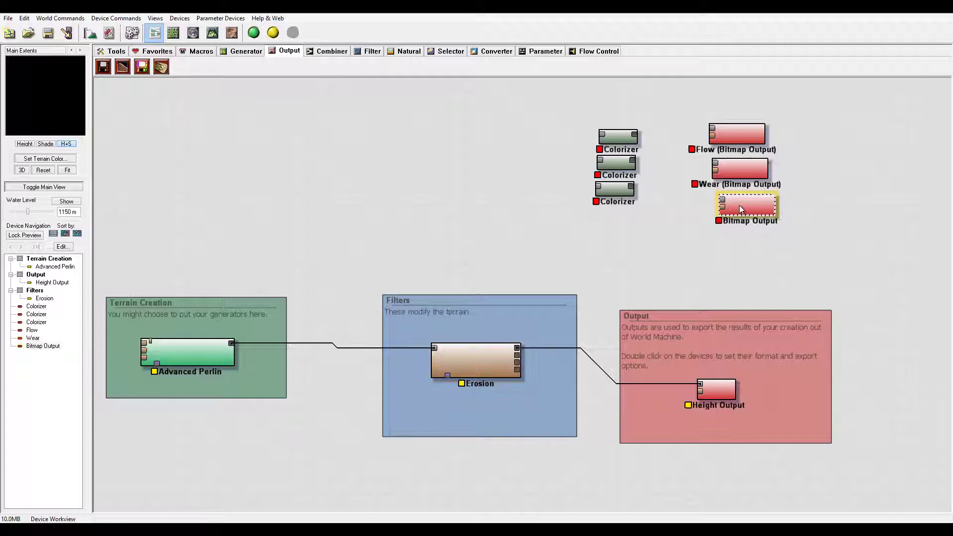
{"action": "left_click", "coordinate": [797, 258]}
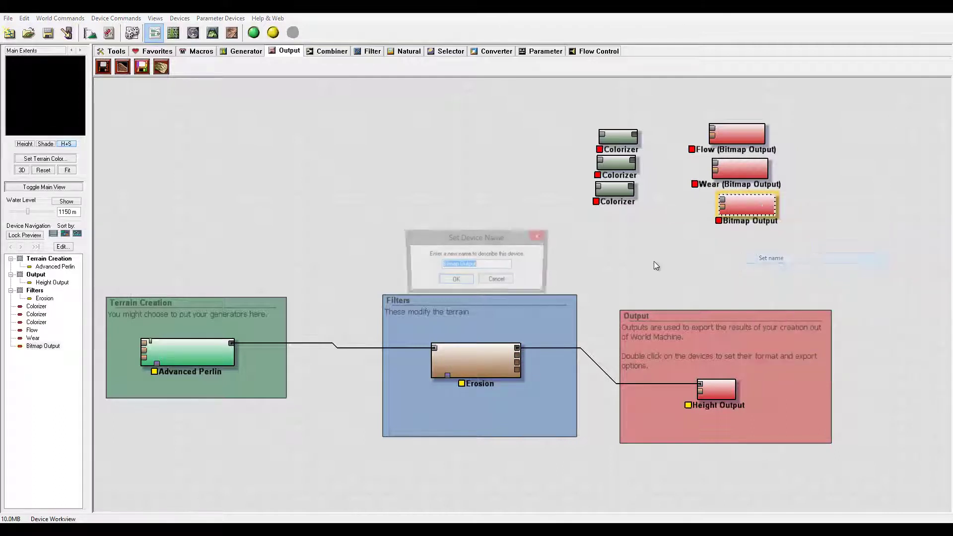
{"action": "type", "text": "Deo"}
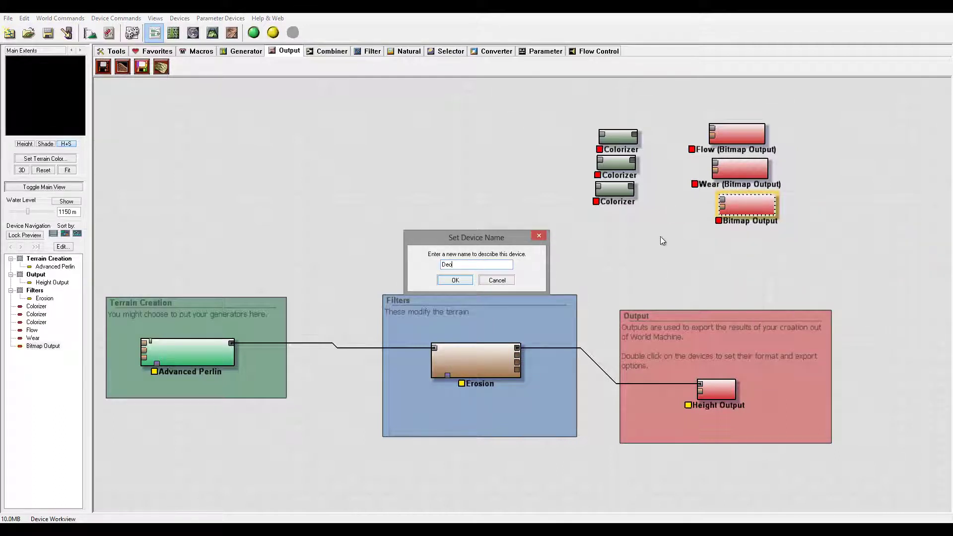
Confirm the name Dep and connect the three Colorizers into Flow, Wear and Dep
{"action": "left_click", "coordinate": [455, 280]}
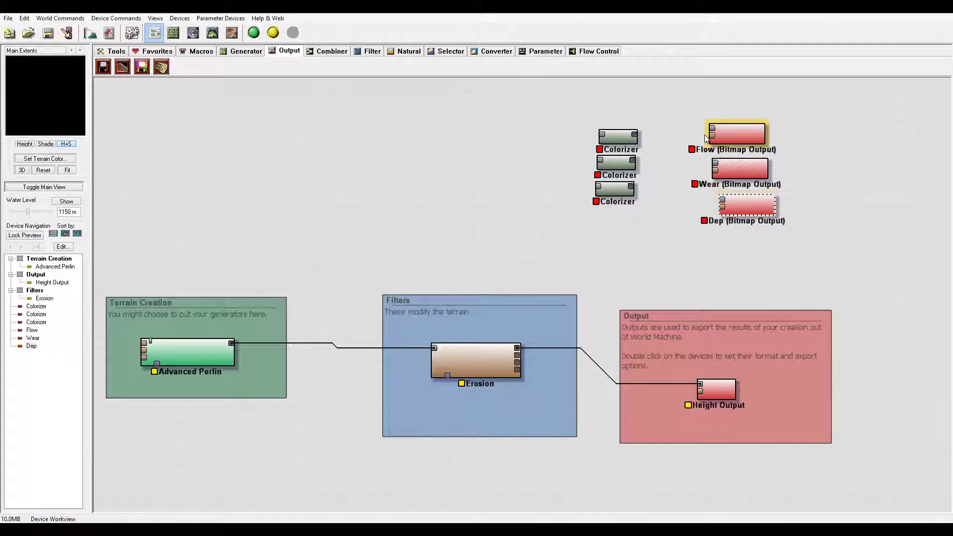
{"action": "left_click_drag", "start_coordinate": [712, 128], "coordinate": [634, 137]}
{"action": "left_click_drag", "start_coordinate": [715, 162], "coordinate": [641, 172]}
{"action": "left_click_drag", "start_coordinate": [722, 199], "coordinate": [633, 188]}
Feed Erosion's flow, wear and deposition maps into the top, middle and bottom Colorizers
{"action": "left_click_drag", "start_coordinate": [602, 136], "coordinate": [517, 356]}
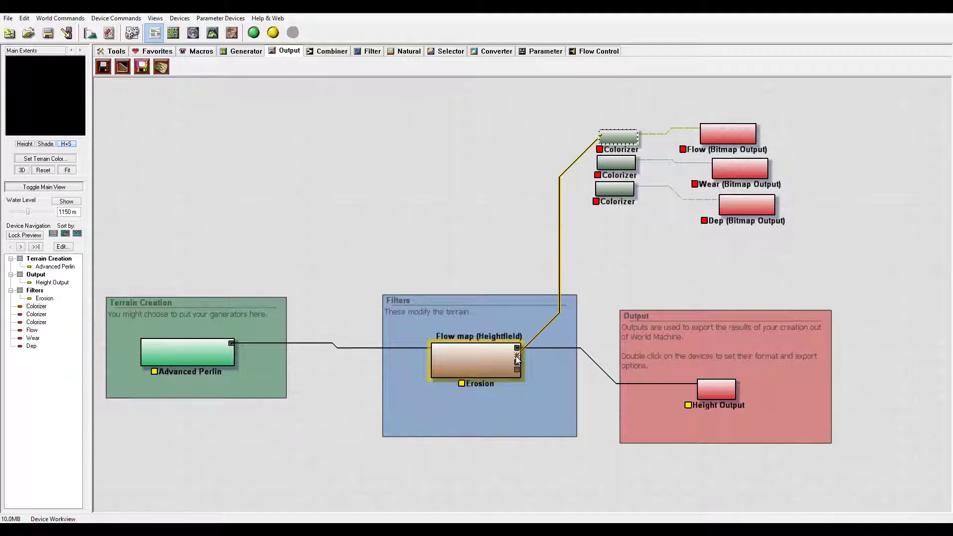
{"action": "left_click_drag", "start_coordinate": [614, 163], "coordinate": [519, 364]}
{"action": "left_click", "coordinate": [599, 189]}
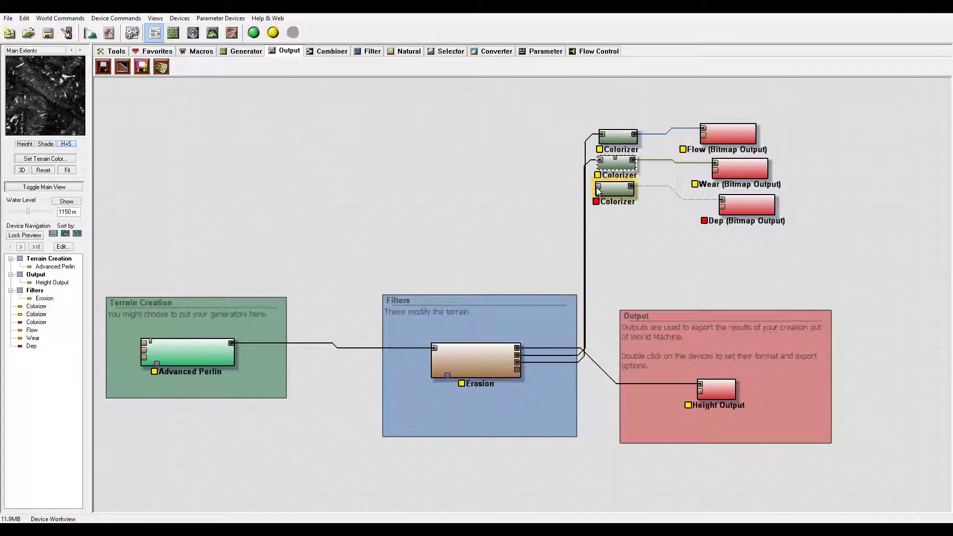
{"action": "left_click_drag", "start_coordinate": [599, 189], "coordinate": [524, 371]}
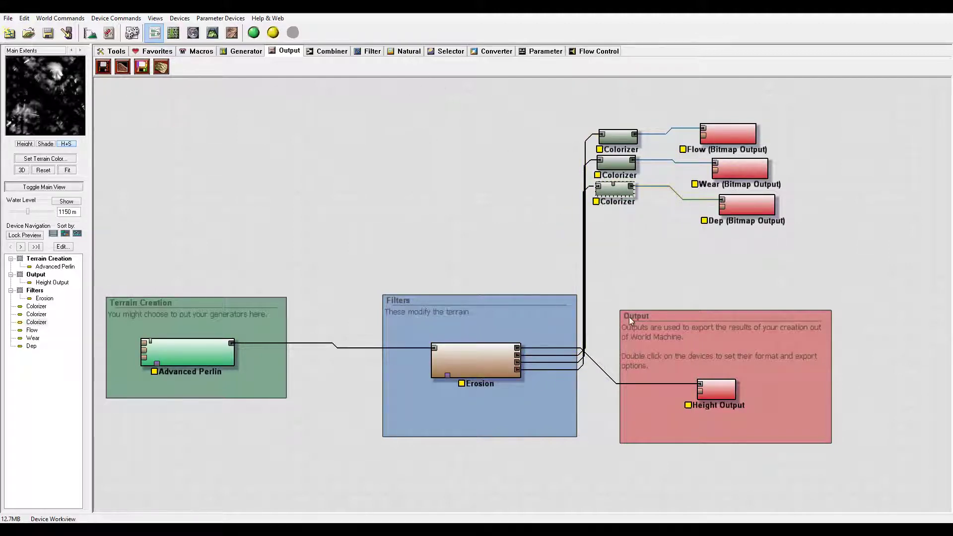
Preview Height Output, Flow, Wear and Dep maps, then select all three bitmap outputs
{"action": "left_click", "coordinate": [713, 387]}
{"action": "left_click", "coordinate": [715, 139]}
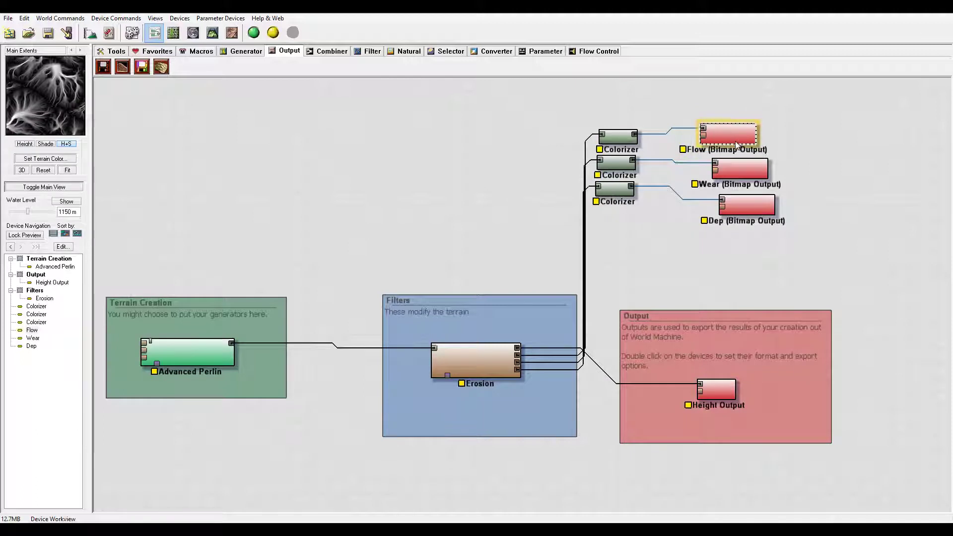
{"action": "left_click", "coordinate": [739, 163]}
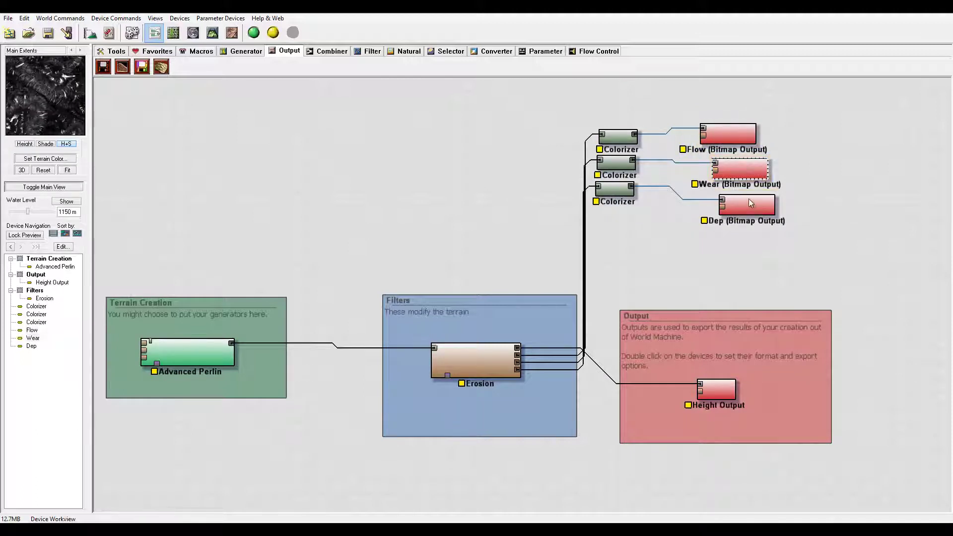
{"action": "left_click", "coordinate": [751, 204]}
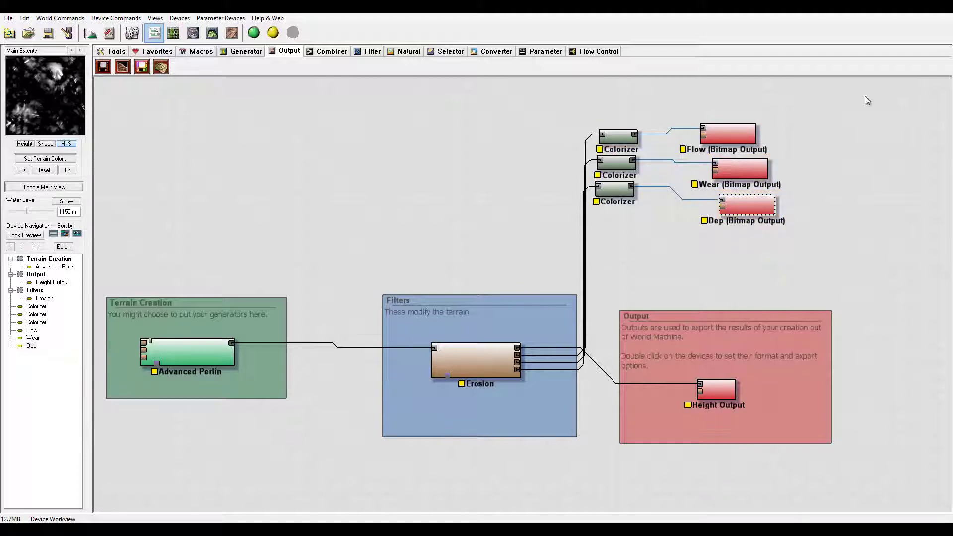
{"action": "left_click_drag", "start_coordinate": [842, 109], "coordinate": [685, 257]}
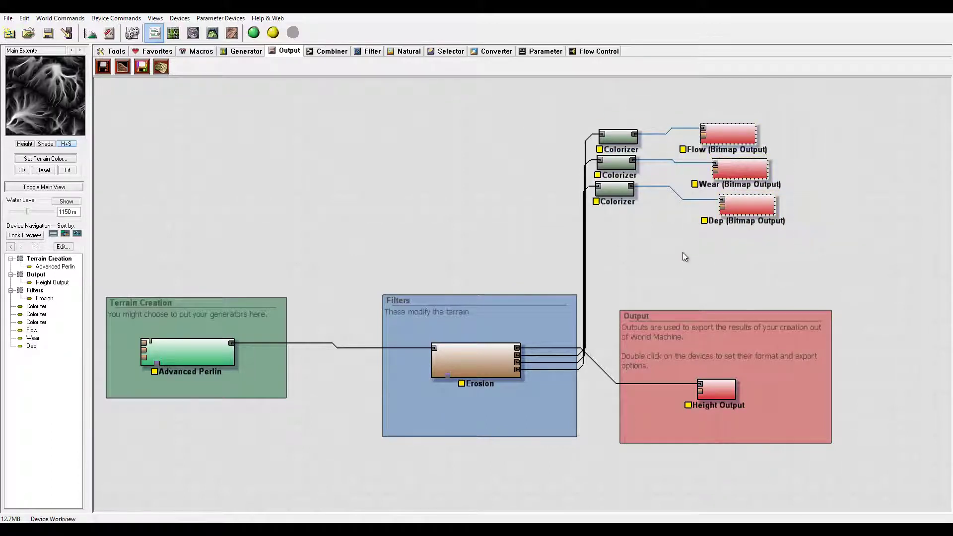
Run a full 513 x 513 build of every device and dismiss the completion report
{"action": "left_click", "coordinate": [253, 33]}
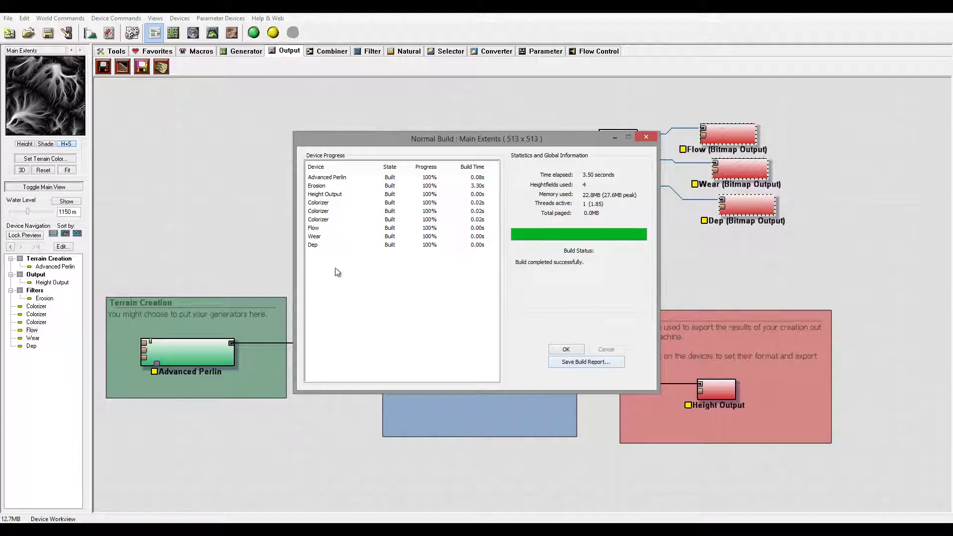
{"action": "left_click", "coordinate": [566, 349]}
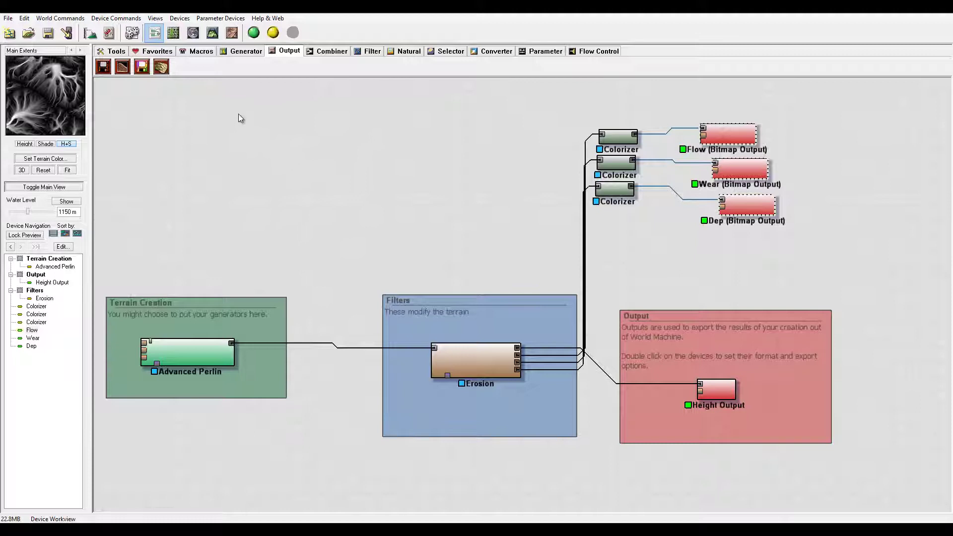
Open the Output Manager from Export Terrain and select the non-exporting Height Output
{"action": "left_click", "coordinate": [65, 33]}
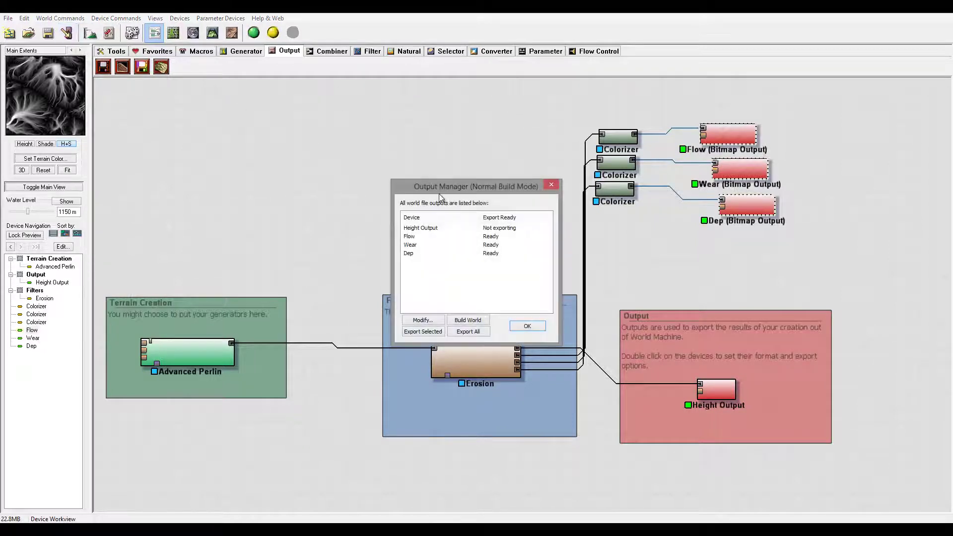
{"action": "left_click_drag", "start_coordinate": [449, 190], "coordinate": [390, 114]}
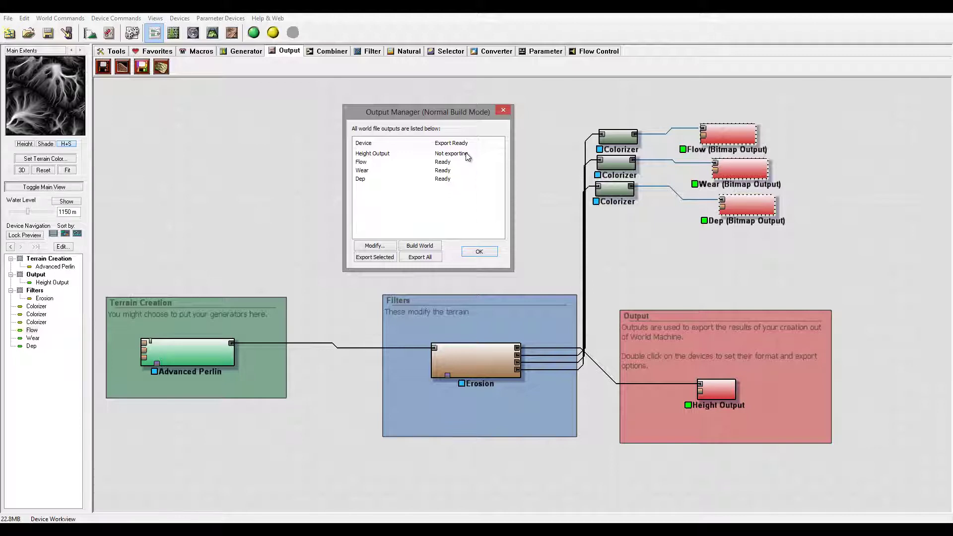
{"action": "left_click", "coordinate": [408, 154]}
Set Height Output's file export to TIFF (16bit), keeping the filename output.tif
{"action": "left_click", "coordinate": [374, 245]}
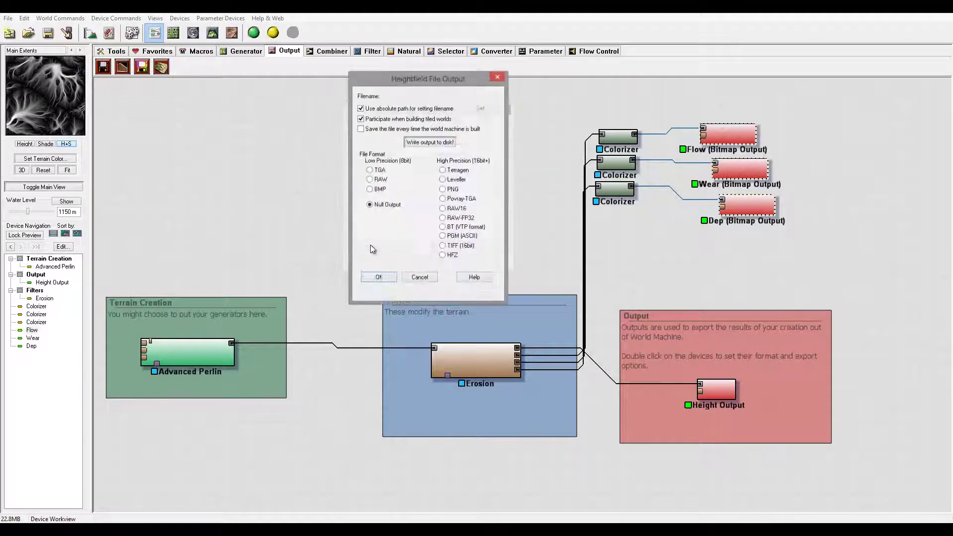
{"action": "left_click_drag", "start_coordinate": [423, 79], "coordinate": [519, 88]}
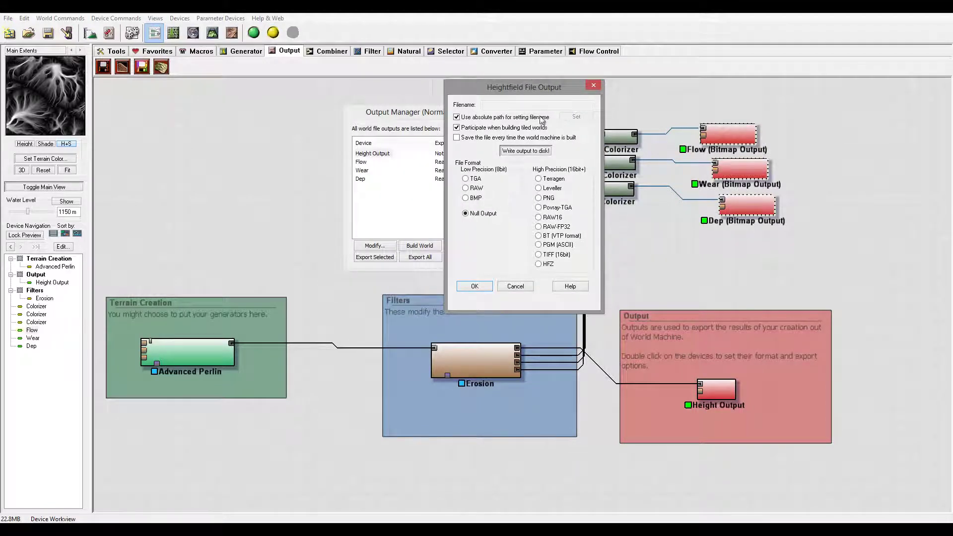
{"action": "left_click", "coordinate": [550, 254]}
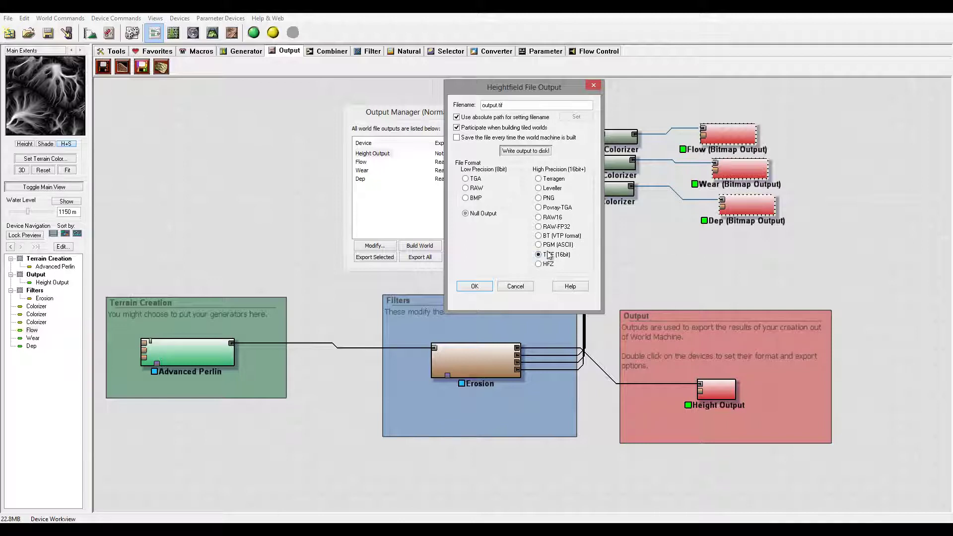
{"action": "left_click", "coordinate": [476, 287]}
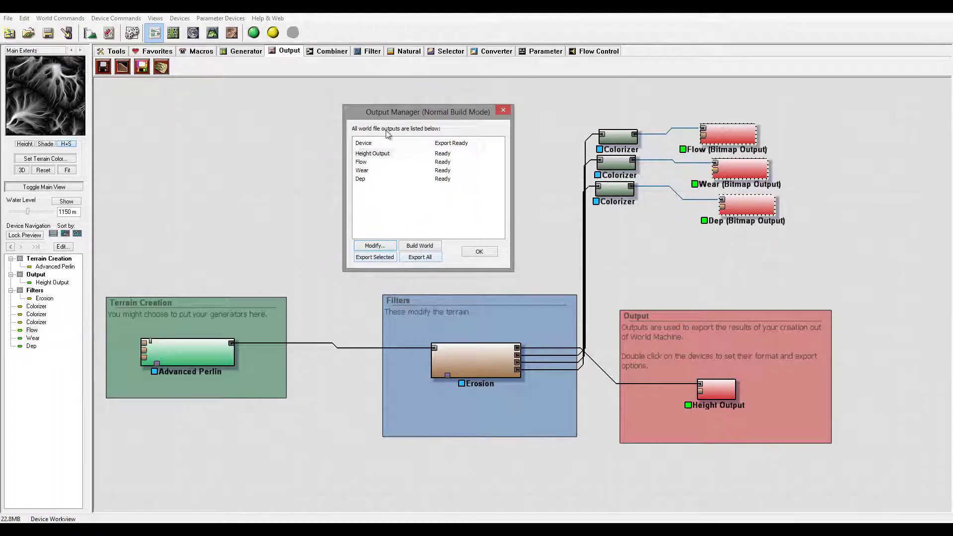
Review the Flow, Wear, Dep and Height outputs in the Output Manager, then build the world
{"action": "left_click", "coordinate": [362, 171]}
{"action": "left_click", "coordinate": [360, 179], "text": "ctrl"}
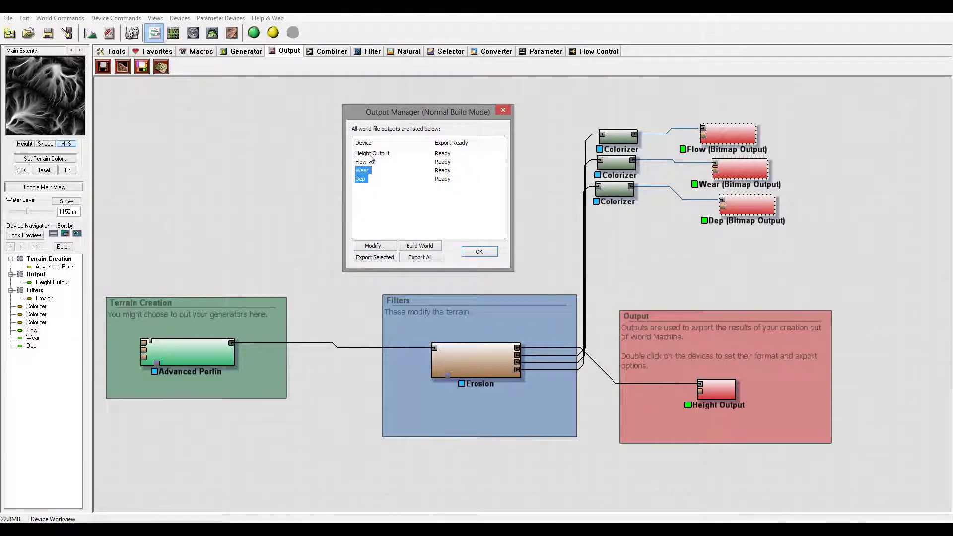
{"action": "left_click", "coordinate": [369, 154], "text": "ctrl"}
{"action": "left_click", "coordinate": [372, 153], "text": "shift"}
{"action": "left_click", "coordinate": [362, 179]}
{"action": "left_click", "coordinate": [362, 162], "text": "ctrl"}
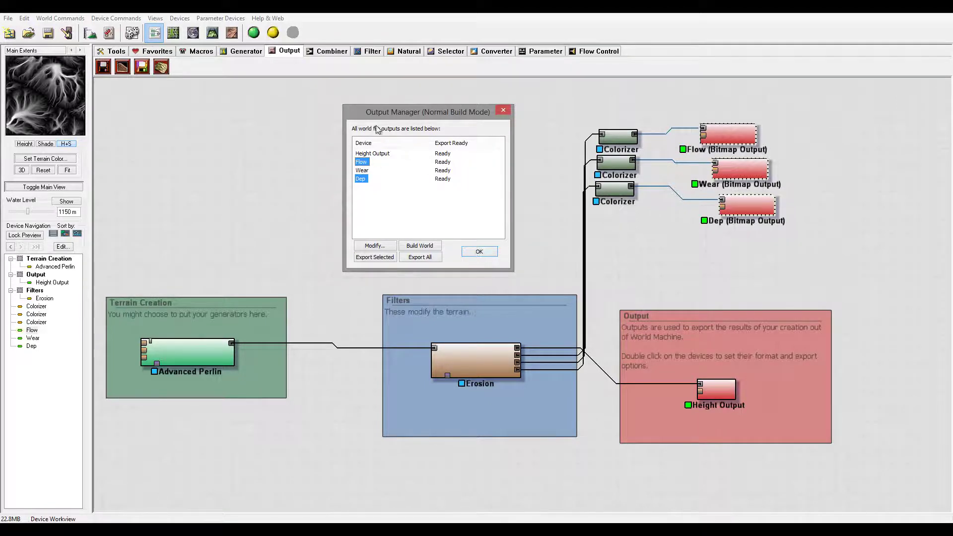
{"action": "left_click_drag", "start_coordinate": [433, 117], "coordinate": [410, 113]}
{"action": "left_click", "coordinate": [346, 169]}
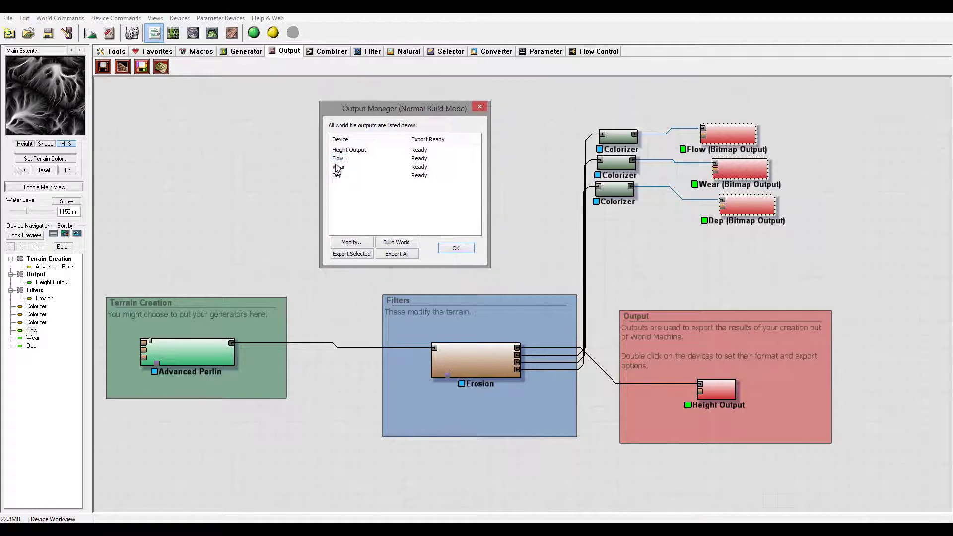
{"action": "left_click", "coordinate": [480, 108]}
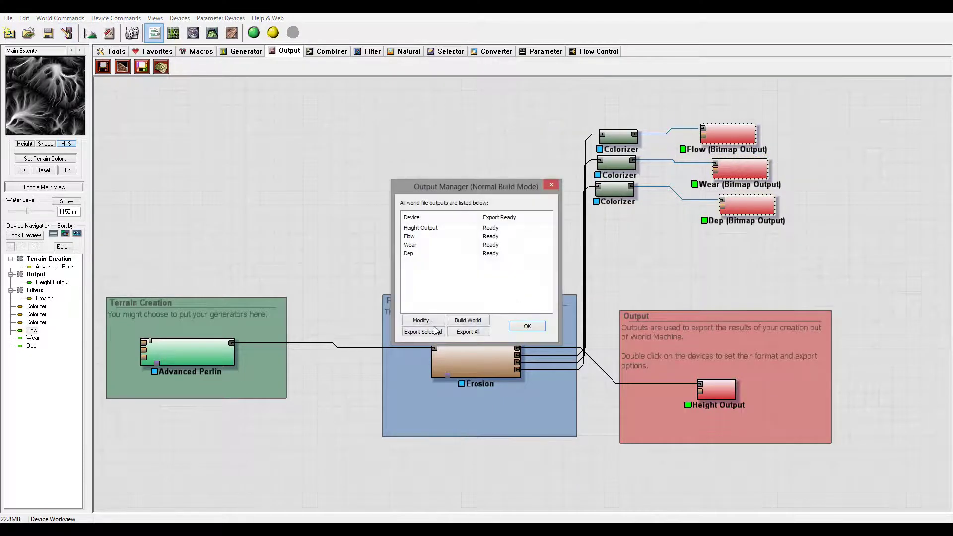
{"action": "left_click", "coordinate": [471, 320]}
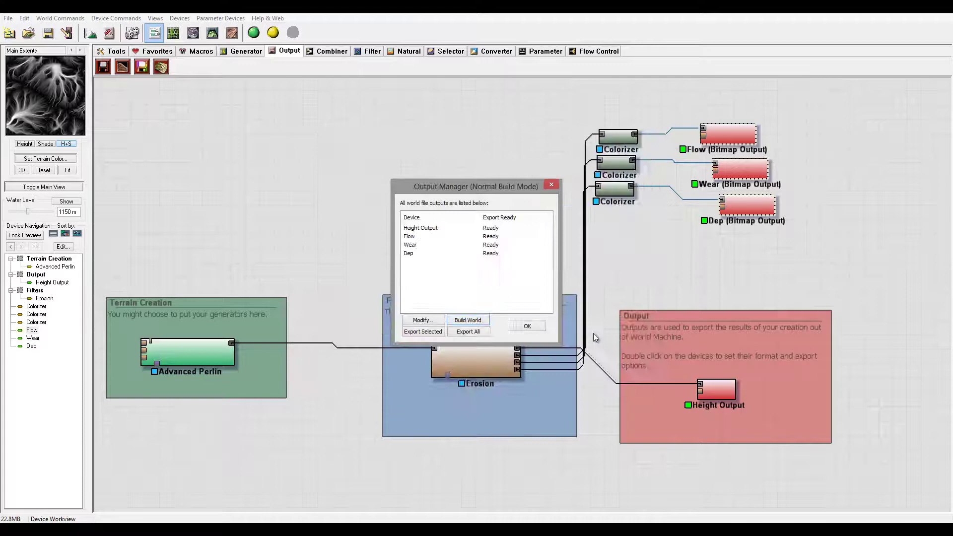
{"action": "left_click", "coordinate": [531, 326]}
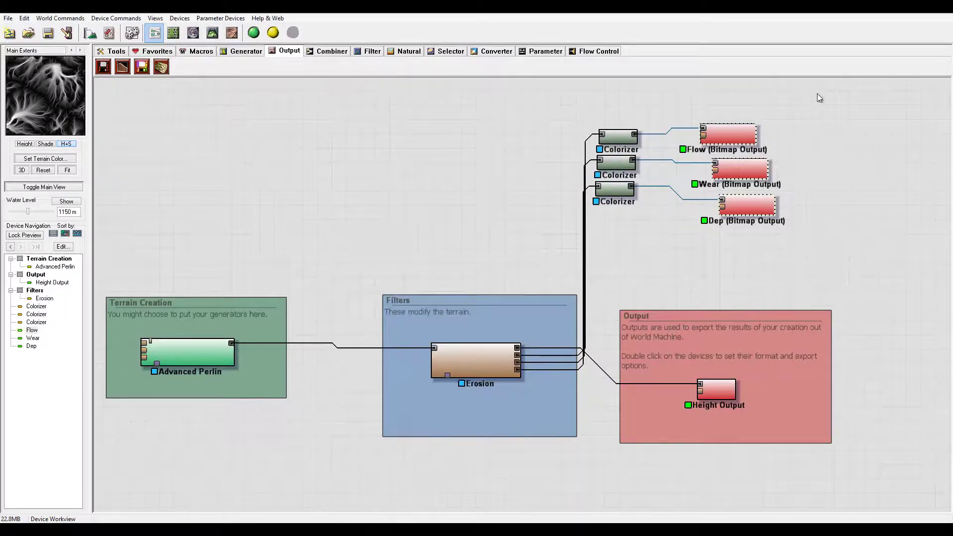
Add a Mesh Output device fed by Advanced Perlin's terrain and check its export status
{"action": "left_click", "coordinate": [122, 67]}
{"action": "left_click", "coordinate": [754, 263]}
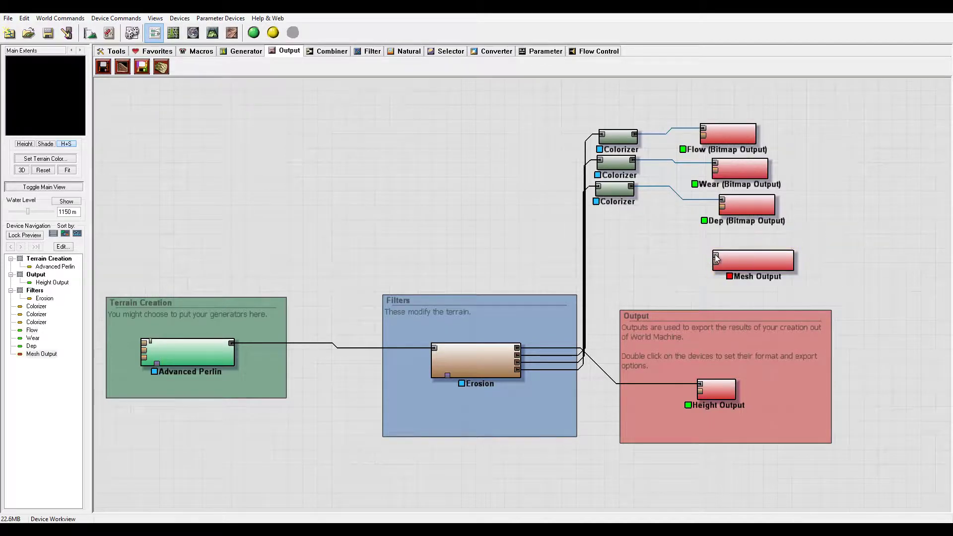
{"action": "left_click_drag", "start_coordinate": [716, 255], "coordinate": [231, 343]}
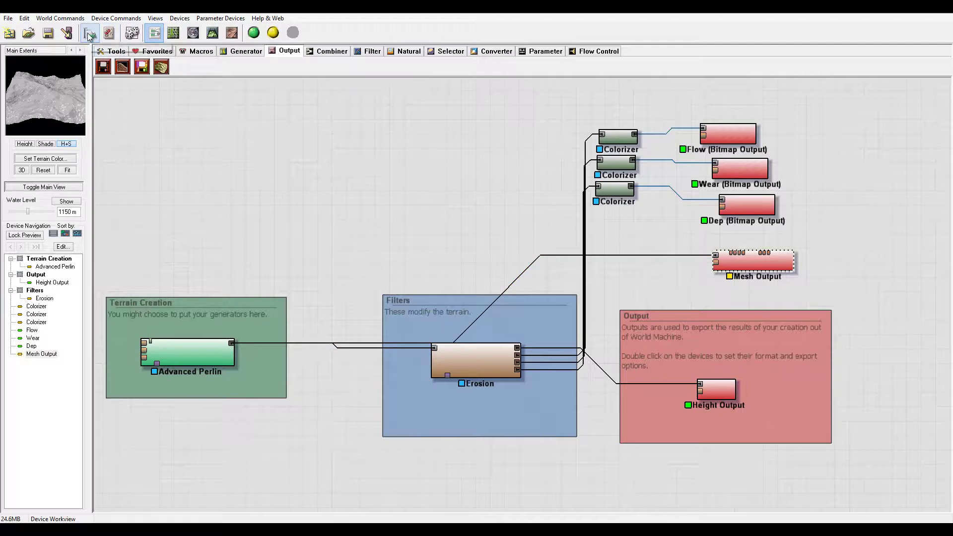
{"action": "left_click", "coordinate": [66, 33]}
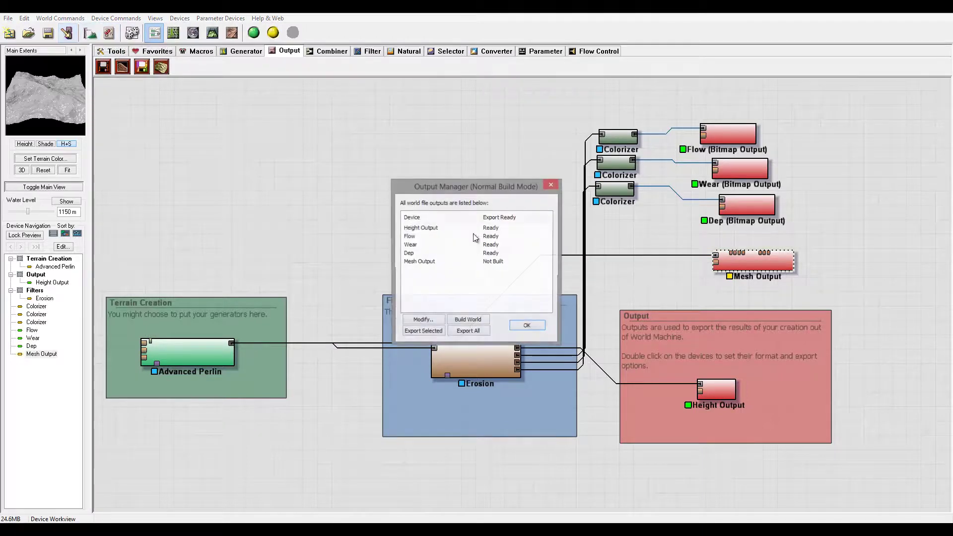
Rebuild the world for Mesh Output and confirm all five outputs show Ready
{"action": "left_click", "coordinate": [428, 262]}
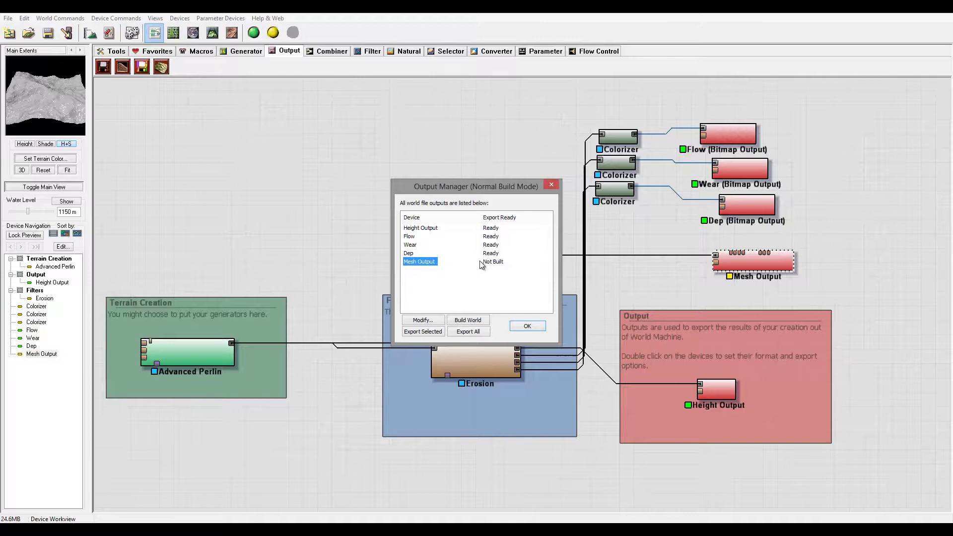
{"action": "left_click", "coordinate": [469, 321]}
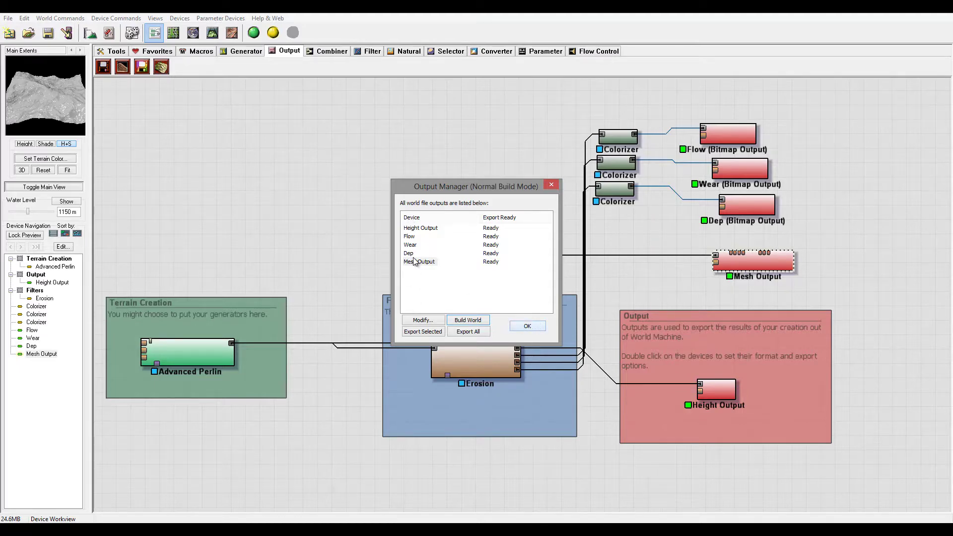
{"action": "left_click", "coordinate": [528, 326]}
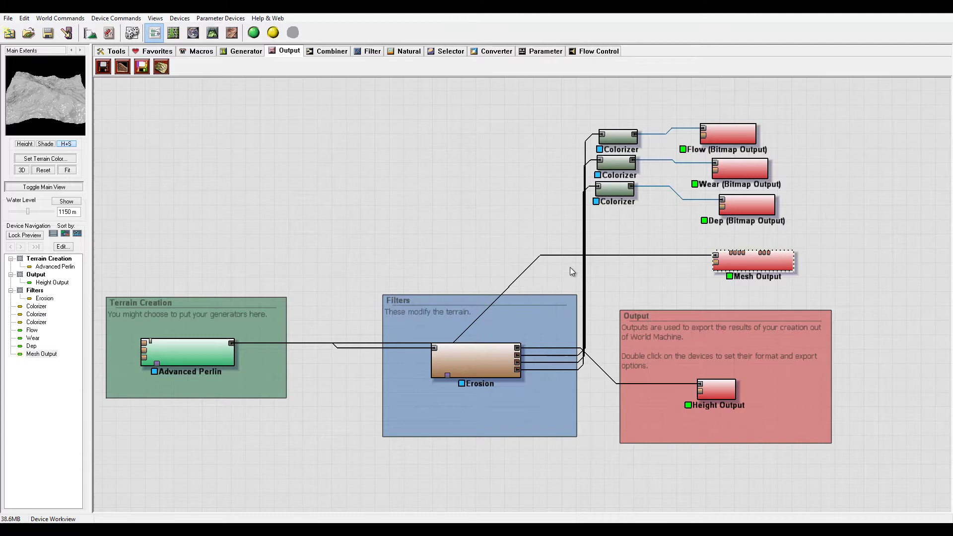
{"action": "left_click", "coordinate": [142, 66]}
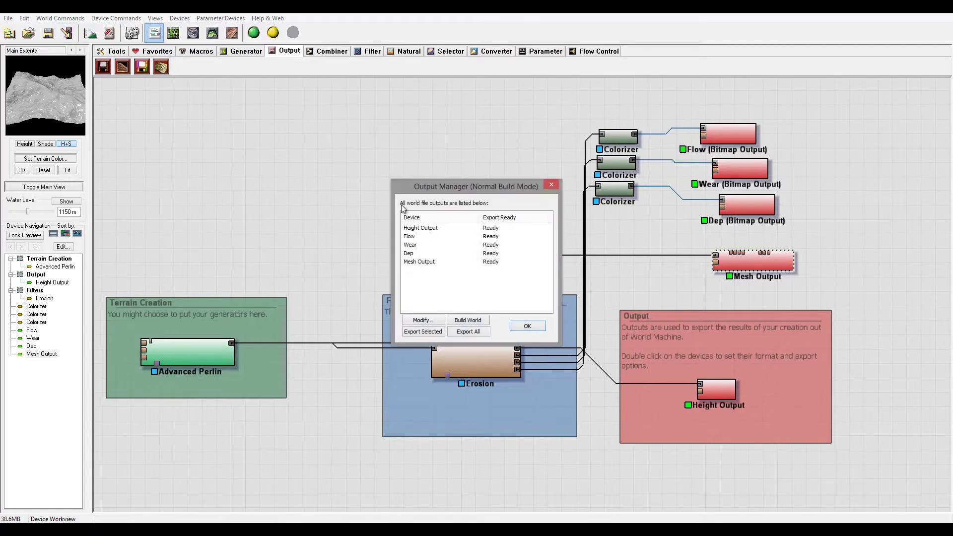